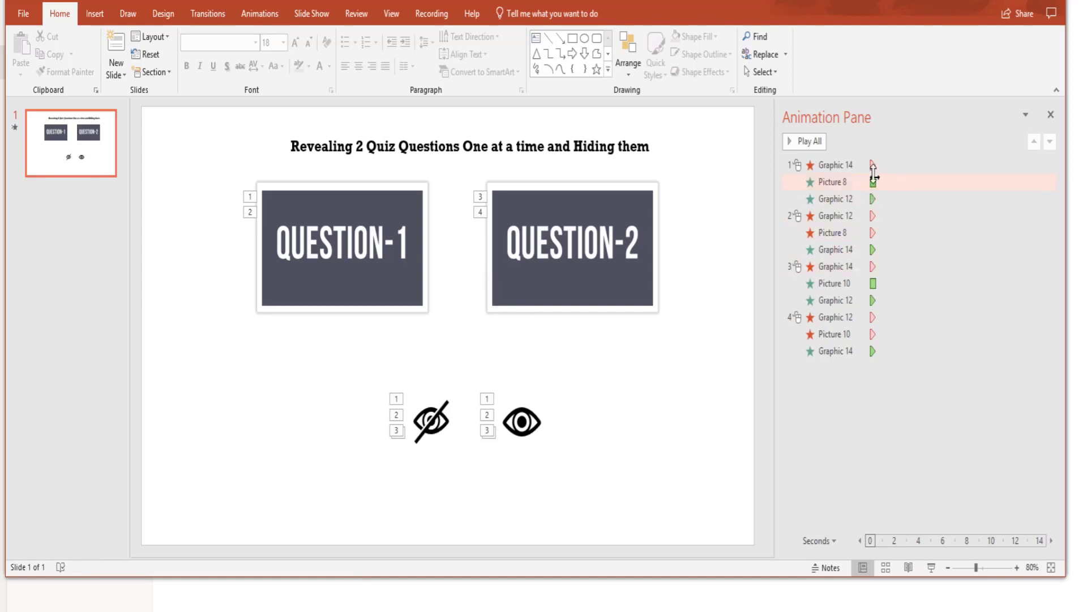
Look at the first Graphic 14 animation's options and close them unchanged.
{"action": "left_click", "coordinate": [873, 164]}
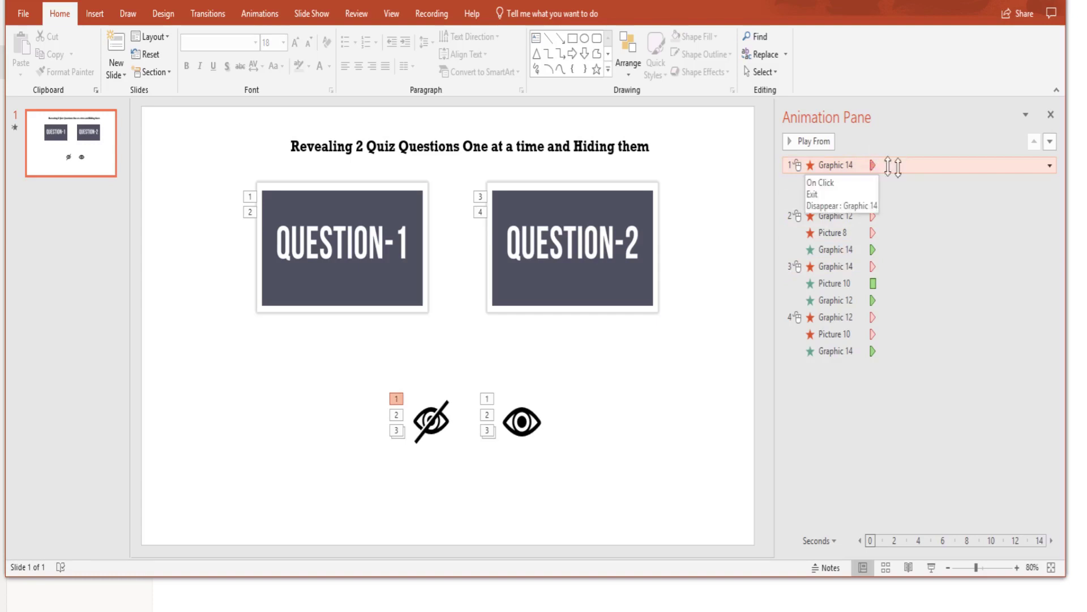
{"action": "left_click", "coordinate": [1050, 166]}
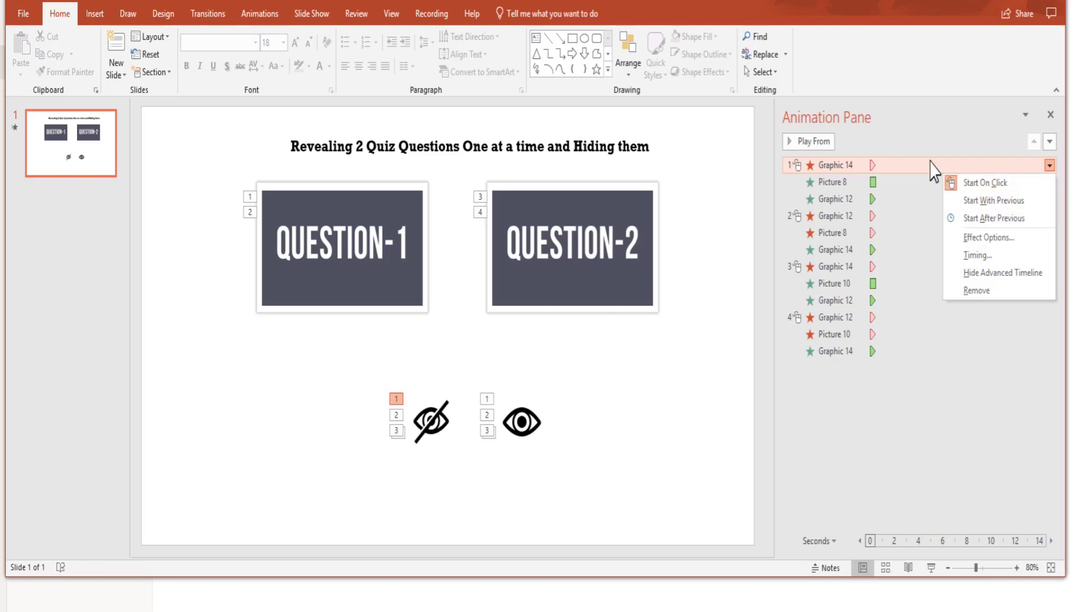
{"action": "left_click", "coordinate": [978, 401]}
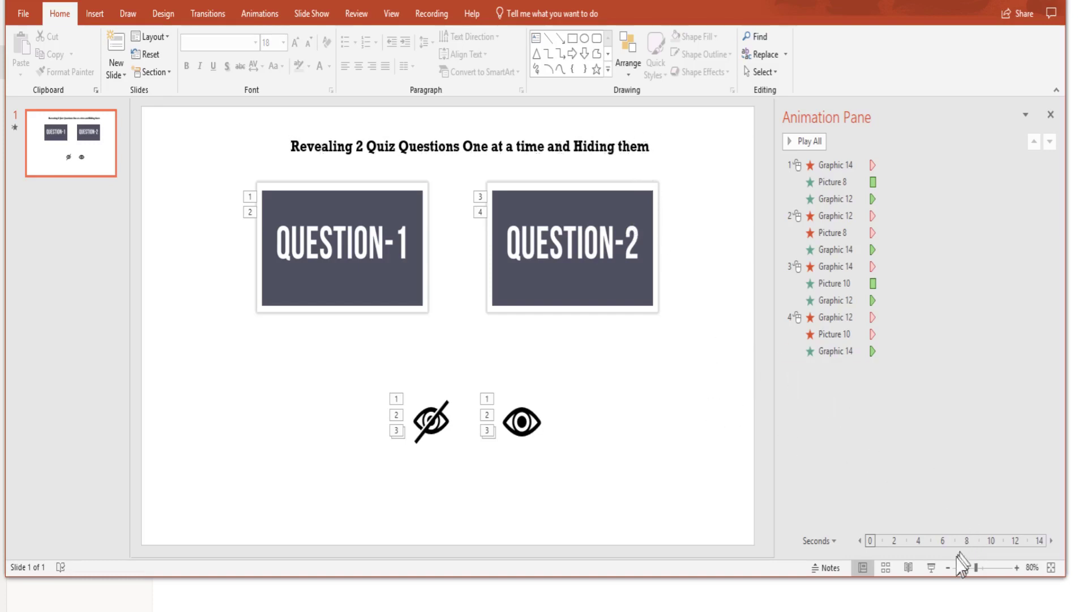
Run the slide show and use the eye icons to show and hide QUESTION-1, then QUESTION-2.
{"action": "left_click", "coordinate": [932, 568]}
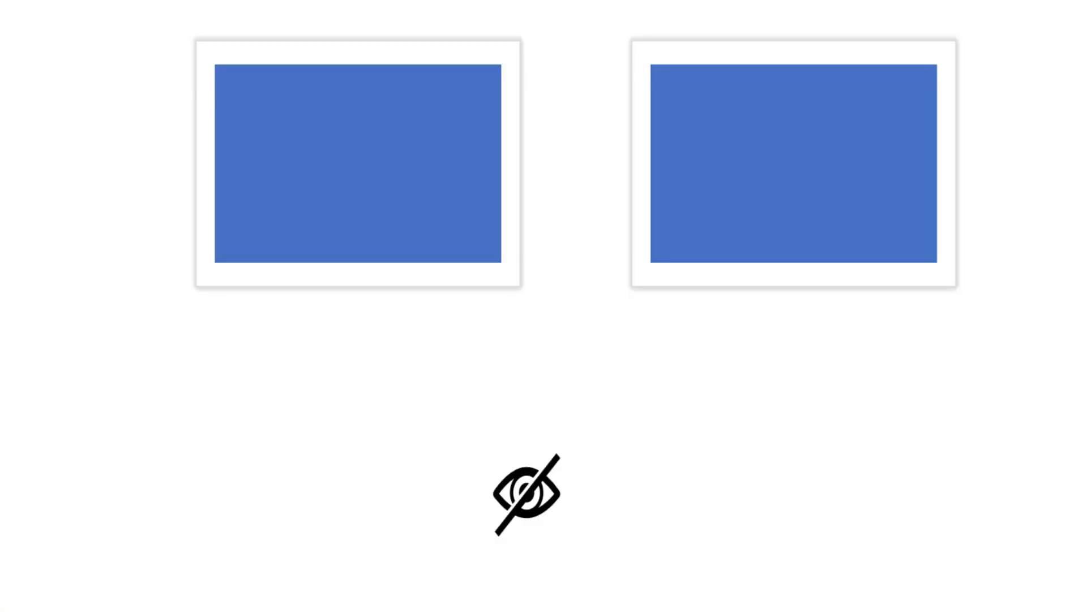
{"action": "left_click", "coordinate": [538, 501]}
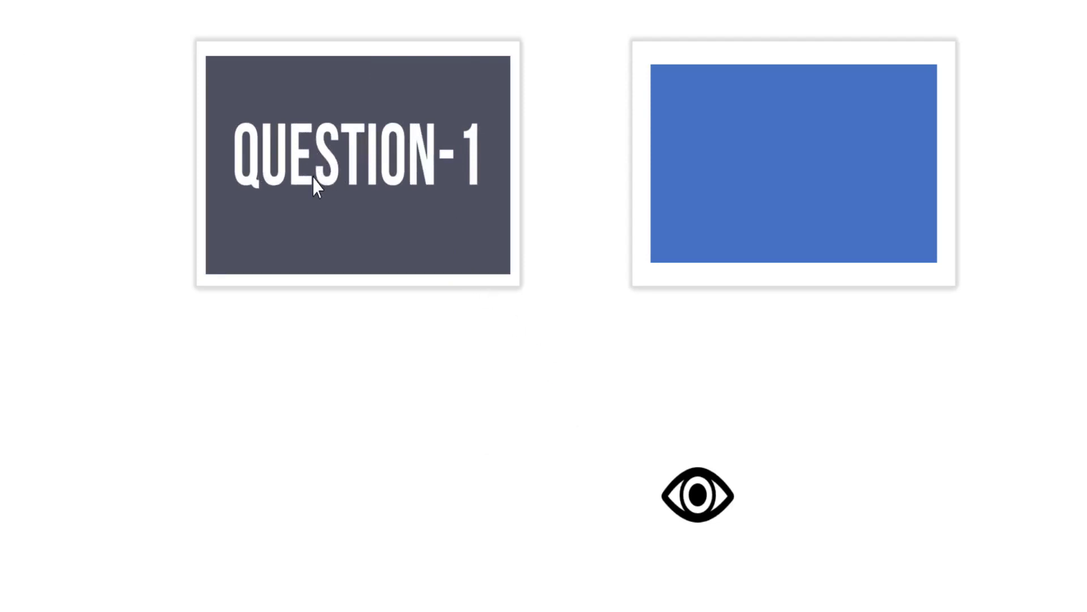
{"action": "left_click", "coordinate": [711, 503]}
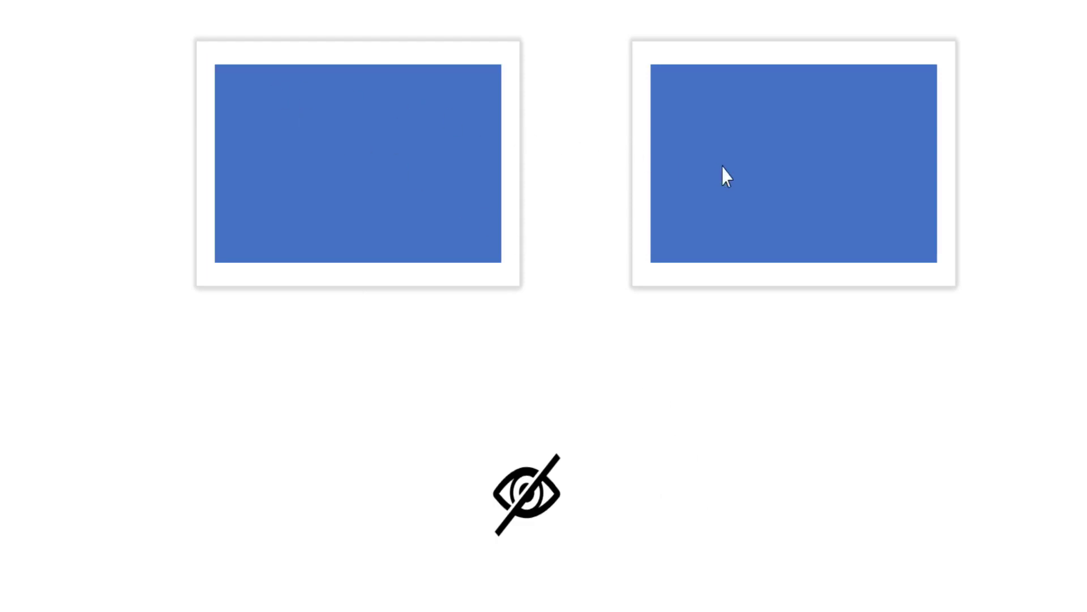
{"action": "left_click", "coordinate": [528, 510]}
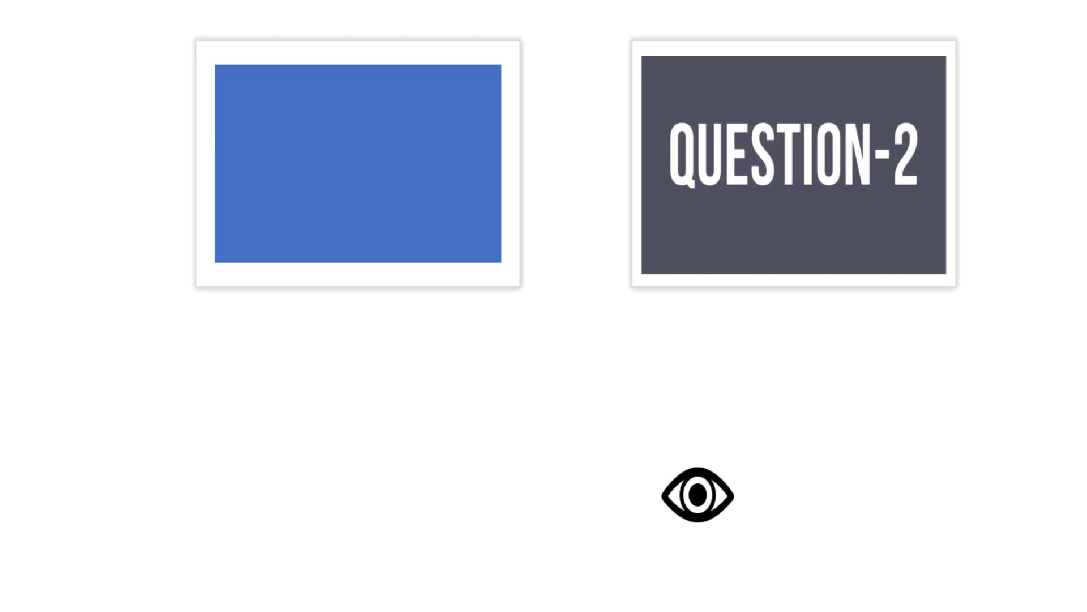
{"action": "left_click", "coordinate": [698, 498]}
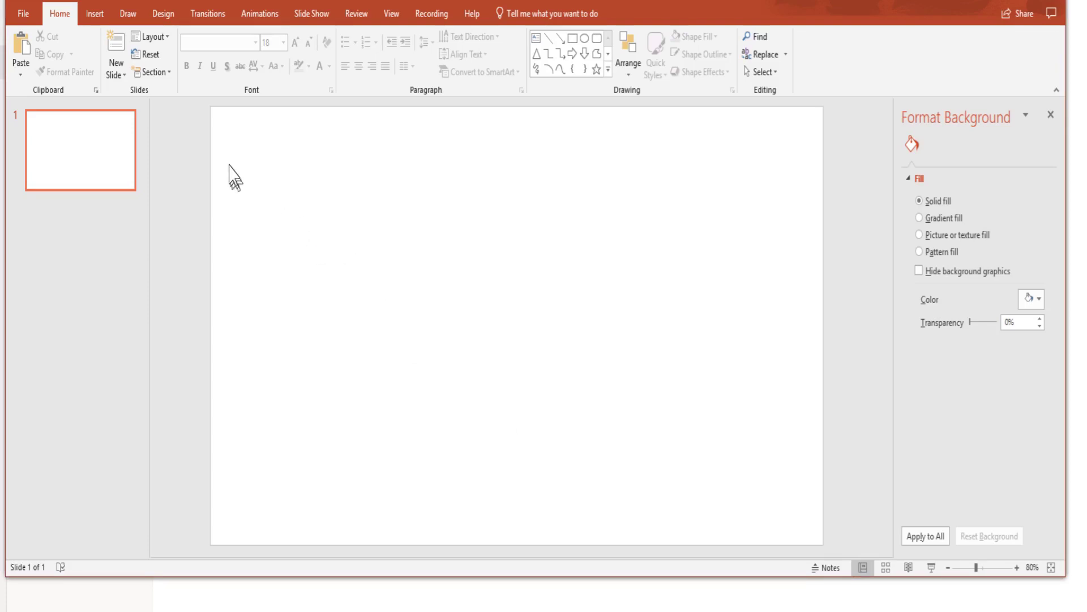
Draw a rectangle in the slide's upper left area.
{"action": "left_click", "coordinate": [94, 15]}
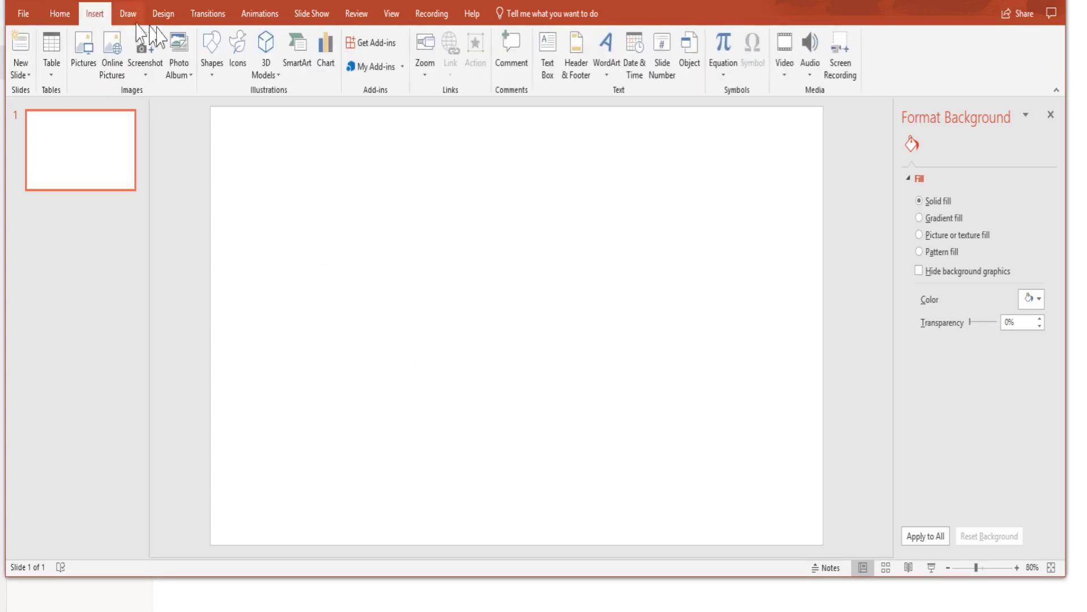
{"action": "left_click", "coordinate": [212, 52]}
{"action": "left_click", "coordinate": [207, 186]}
{"action": "left_click_drag", "start_coordinate": [329, 186], "coordinate": [482, 304]}
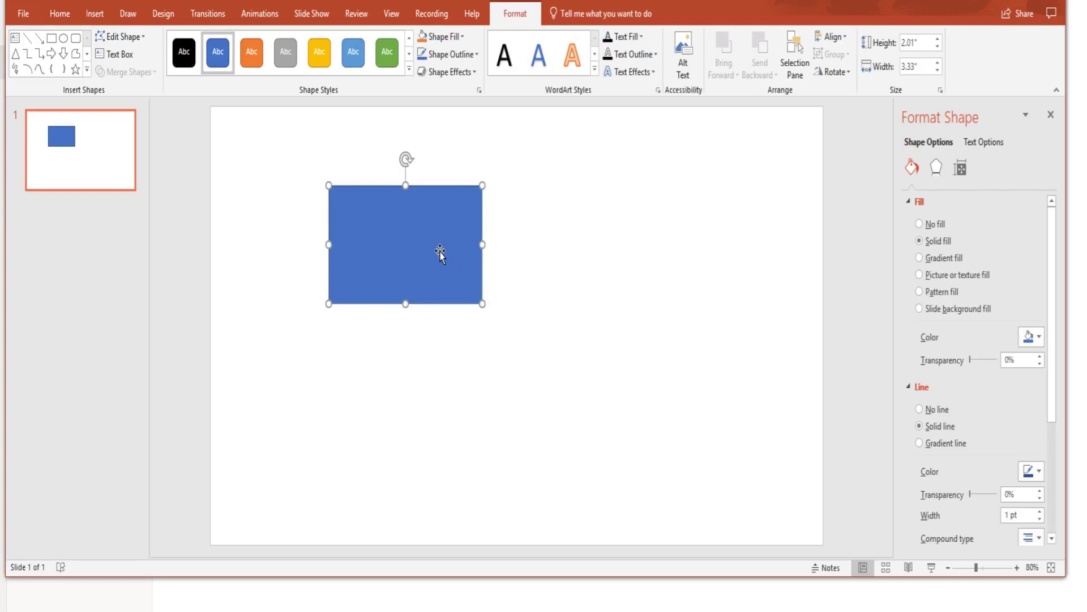
Resize the rectangle to 2" high and 3.5" wide.
{"action": "left_click", "coordinate": [961, 169]}
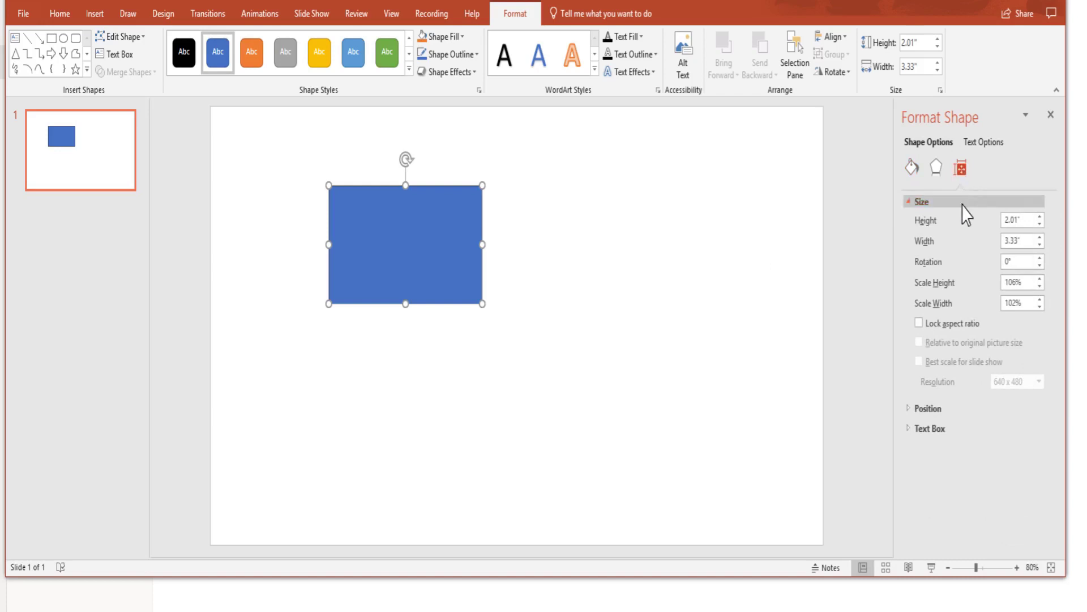
{"action": "left_click", "coordinate": [1040, 224]}
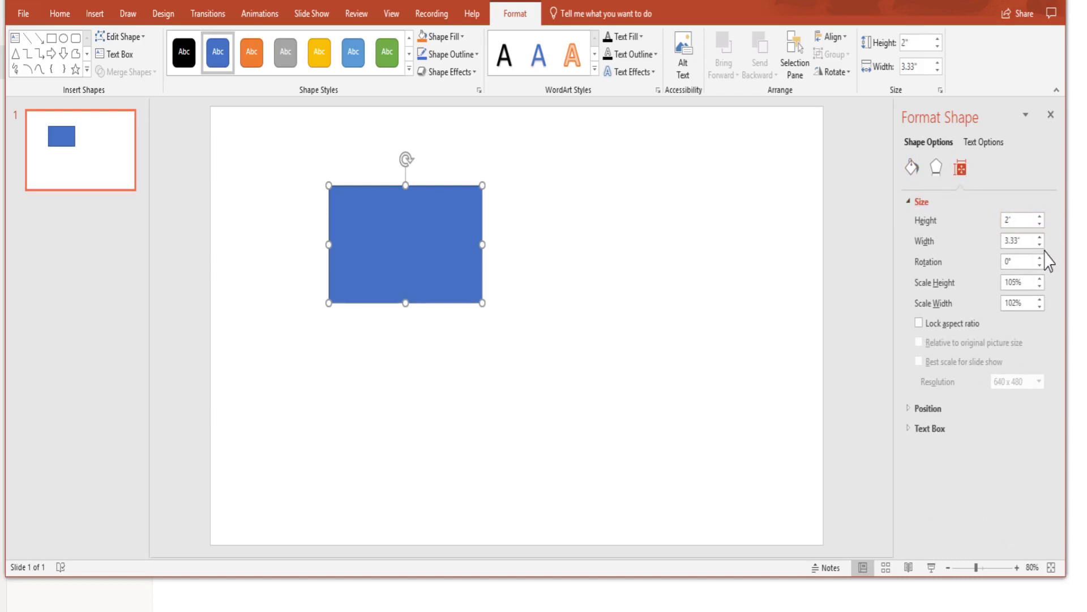
{"action": "left_click", "coordinate": [1041, 245]}
{"action": "left_click", "coordinate": [1041, 244]}
{"action": "left_click", "coordinate": [1041, 245]}
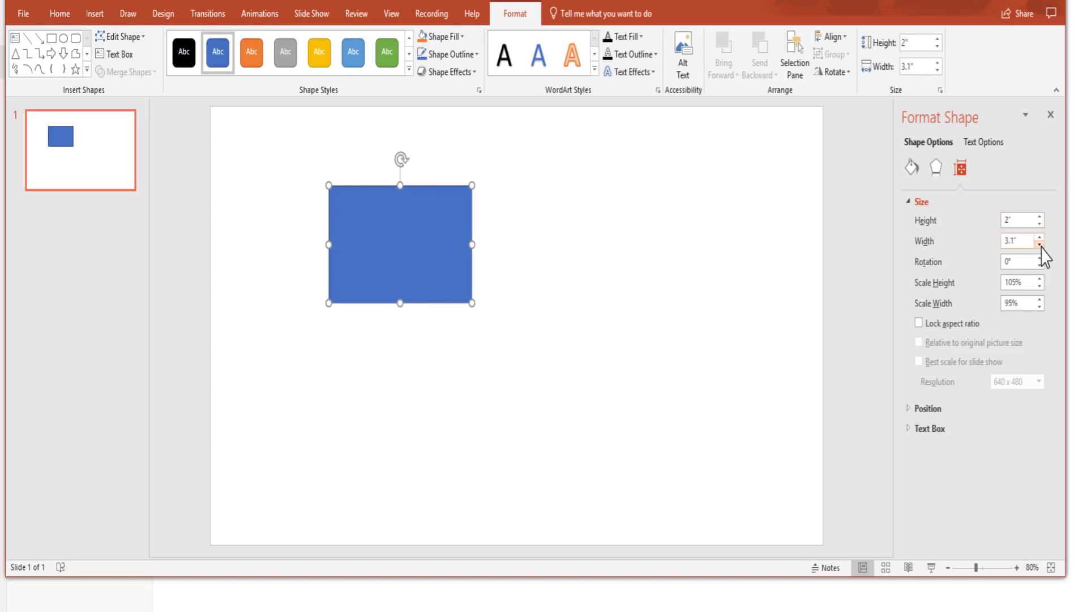
{"action": "left_click", "coordinate": [1041, 245]}
{"action": "left_click", "coordinate": [1040, 238]}
{"action": "left_click", "coordinate": [1040, 237]}
{"action": "left_click", "coordinate": [1040, 237]}
{"action": "left_click", "coordinate": [1040, 237]}
{"action": "left_click", "coordinate": [1040, 237]}
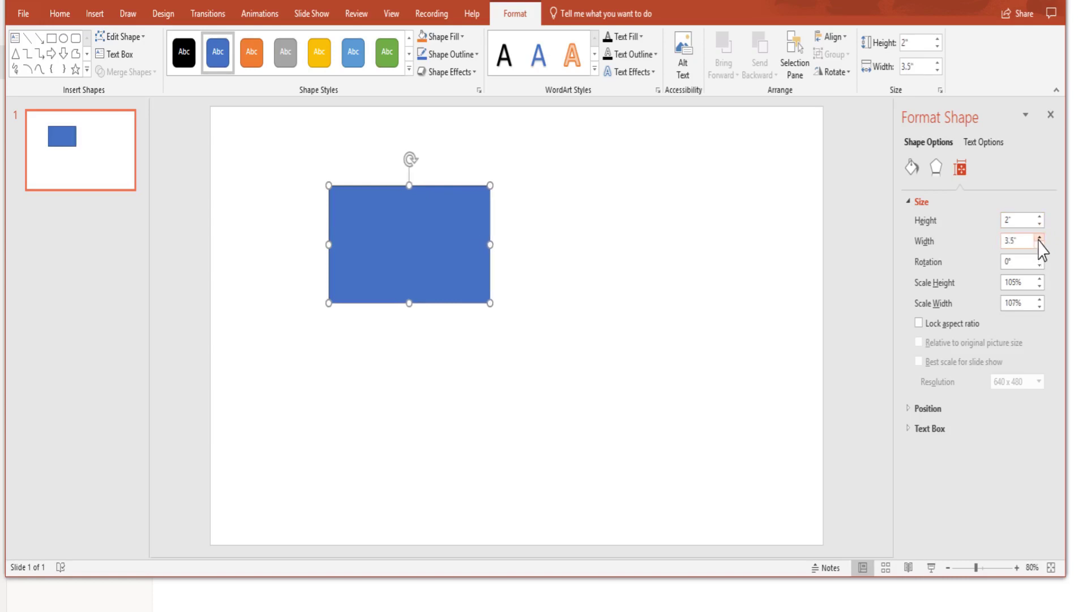
{"action": "left_click", "coordinate": [673, 265]}
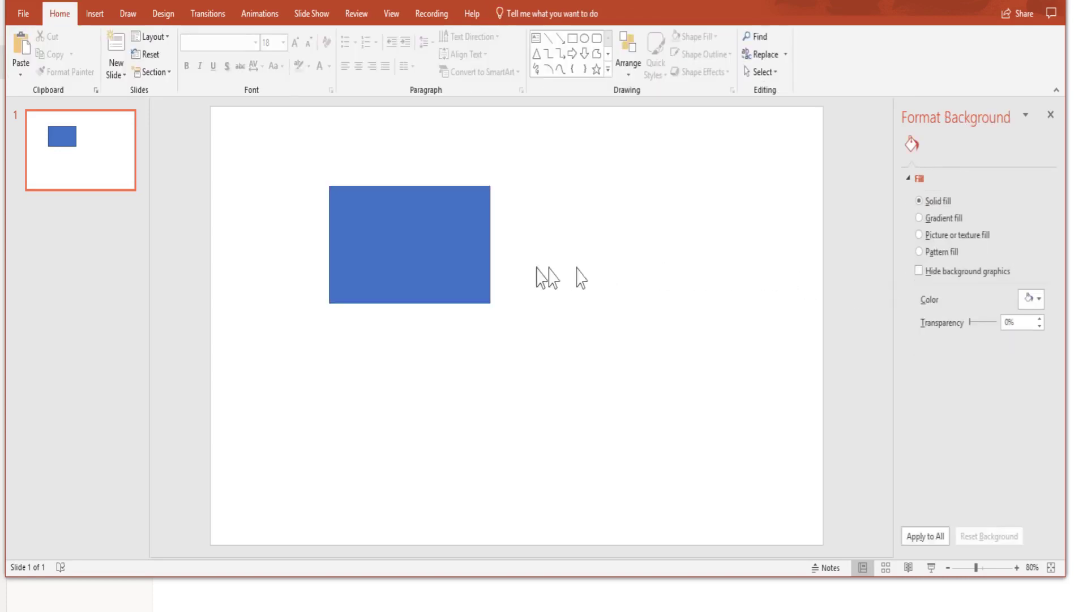
Give the blue rectangle a white 15 pt outline.
{"action": "left_click", "coordinate": [465, 268]}
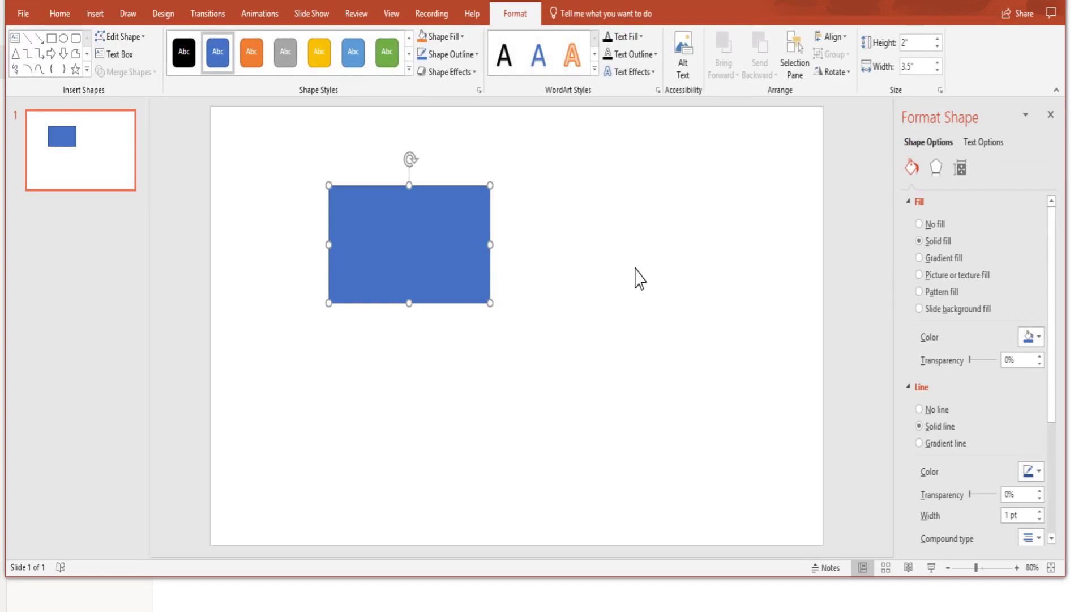
{"action": "scroll", "coordinate": [950, 329], "scroll_direction": "down", "scroll_amount": 3}
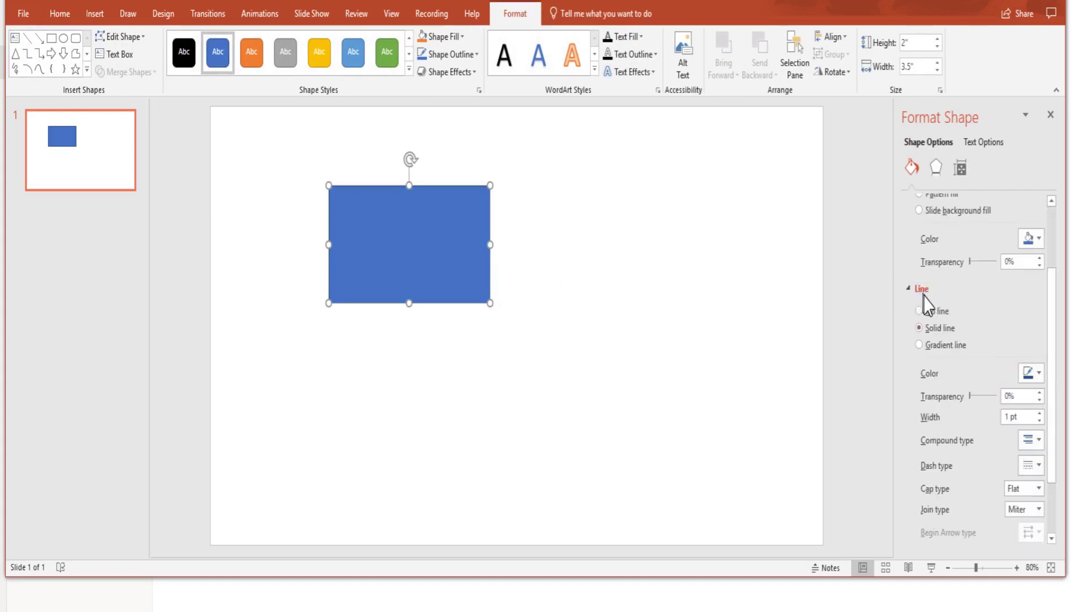
{"action": "left_click", "coordinate": [1034, 373]}
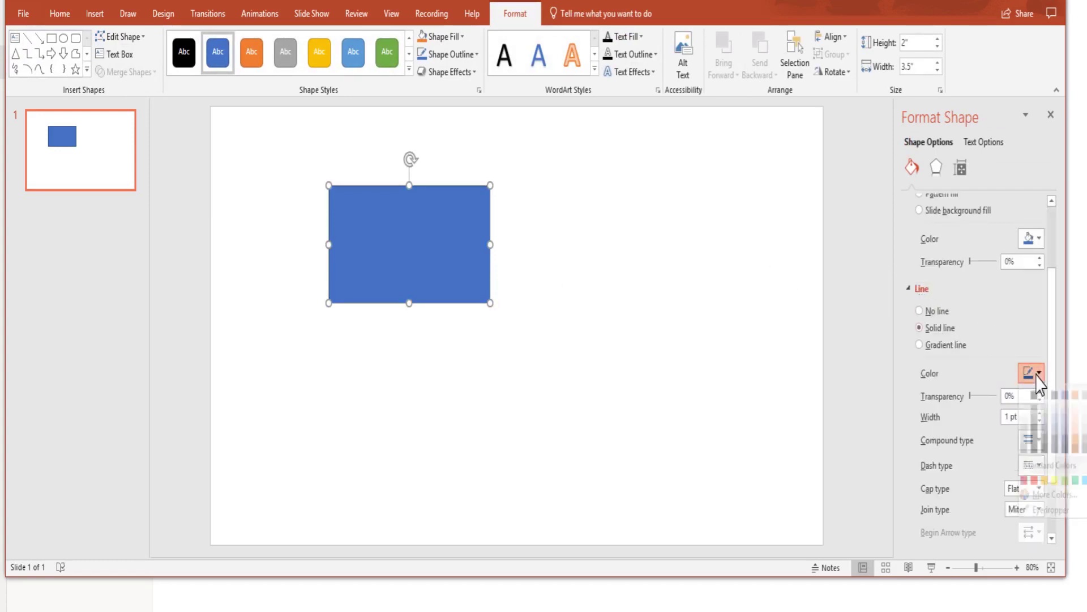
{"action": "left_click", "coordinate": [1024, 408]}
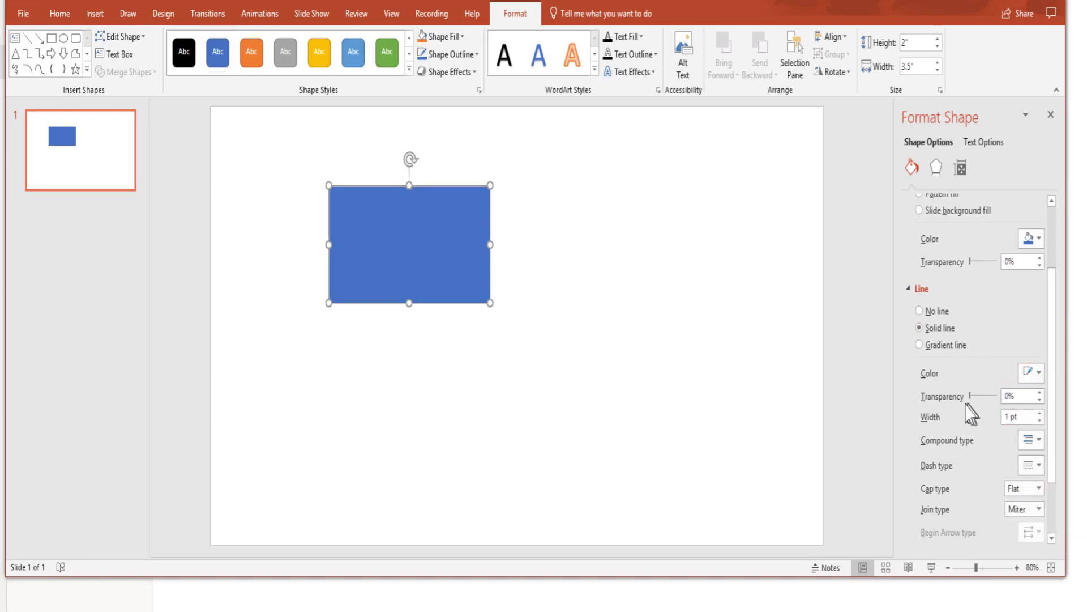
{"action": "left_click", "coordinate": [1010, 417]}
{"action": "type", "text": "5"}
{"action": "key", "text": "Return"}
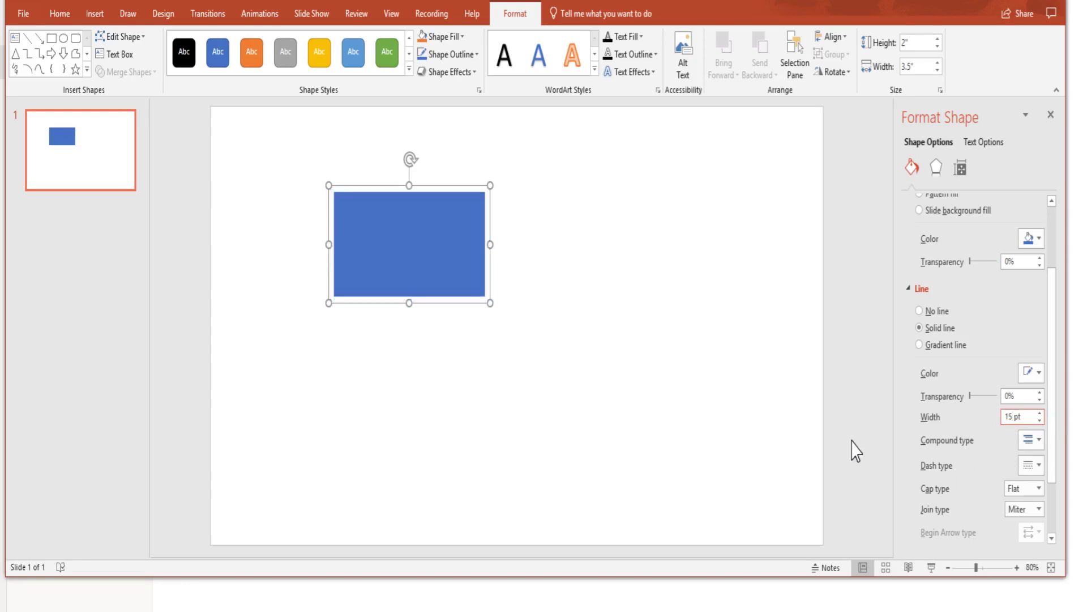
{"action": "left_click", "coordinate": [855, 449]}
Apply a gray glow effect to the rectangle.
{"action": "left_click", "coordinate": [446, 264]}
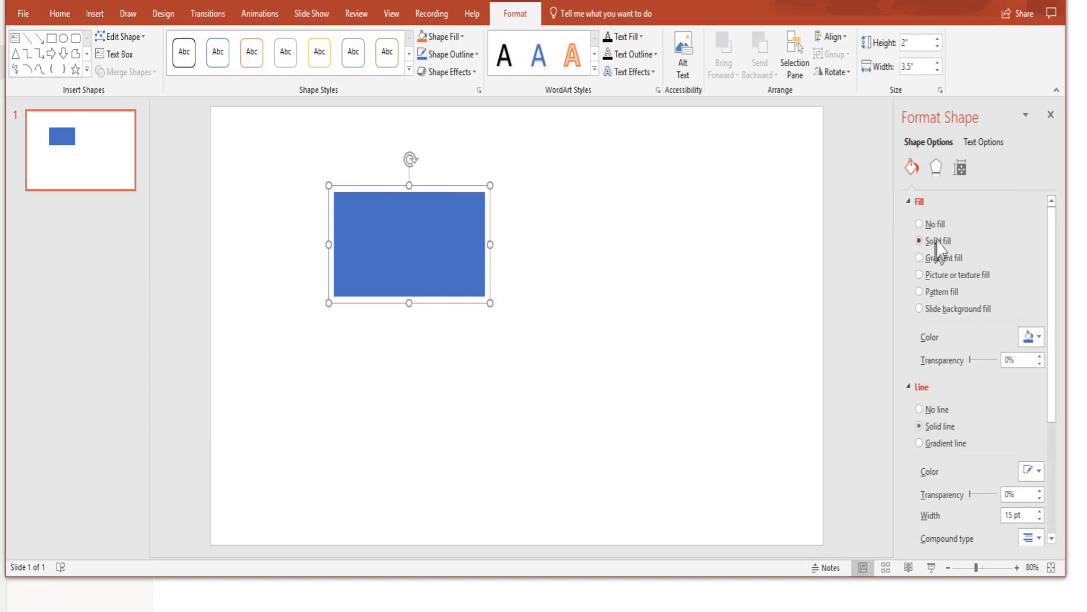
{"action": "left_click", "coordinate": [937, 168]}
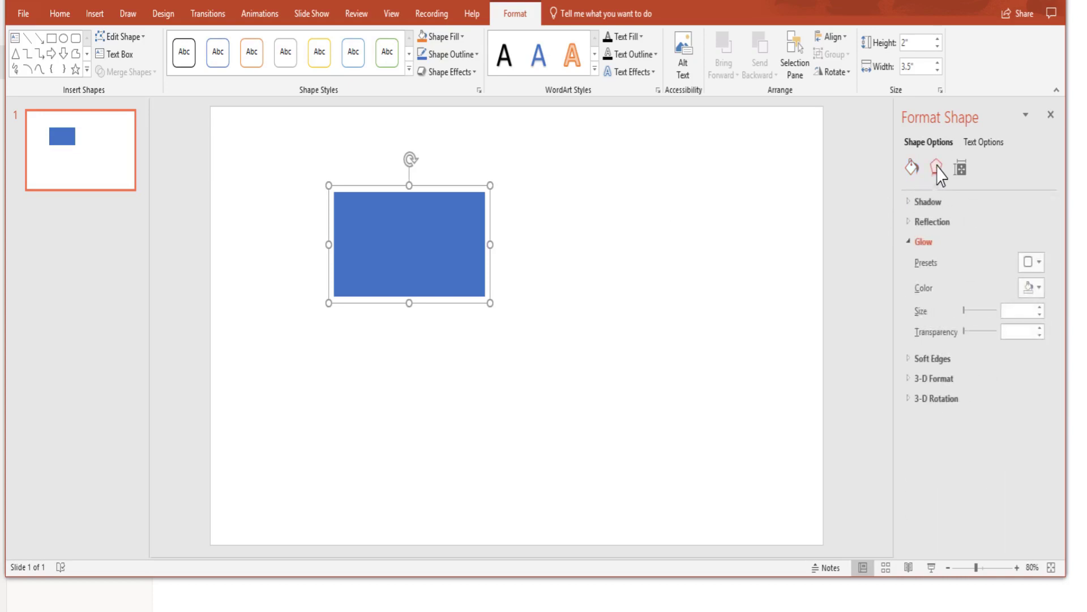
{"action": "left_click", "coordinate": [1032, 262]}
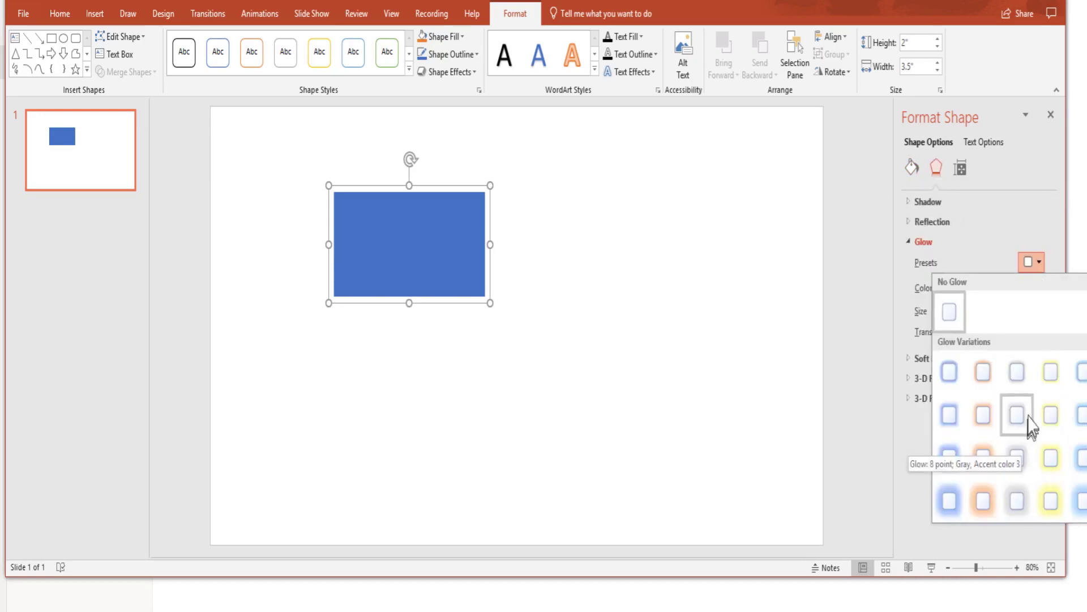
{"action": "left_click", "coordinate": [1019, 379]}
{"action": "left_click", "coordinate": [548, 328]}
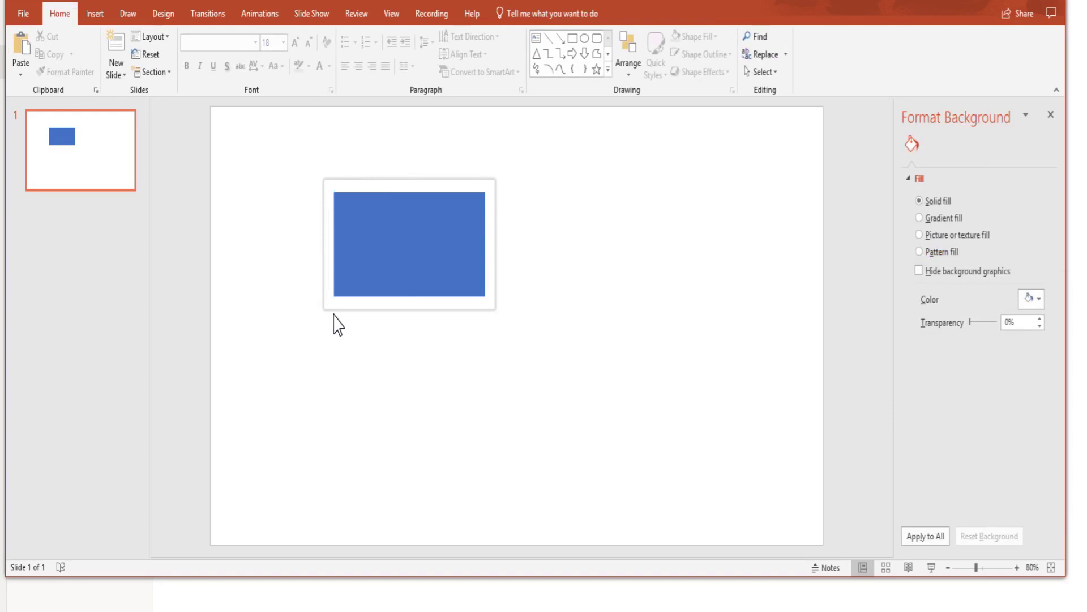
Nudge the rectangle into place and duplicate it to the right.
{"action": "left_click_drag", "start_coordinate": [453, 283], "coordinate": [454, 286]}
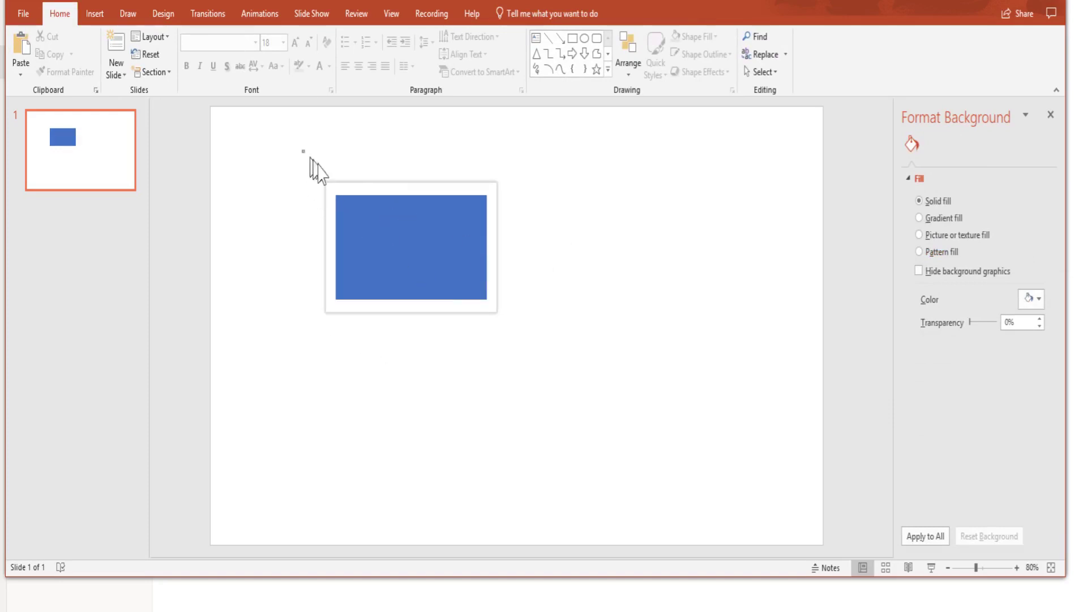
{"action": "mouse_move", "coordinate": [304, 151]}
{"action": "left_mouse_down"}
{"action": "mouse_move", "coordinate": [535, 331]}
{"action": "mouse_move", "coordinate": [495, 318]}
{"action": "left_mouse_up"}
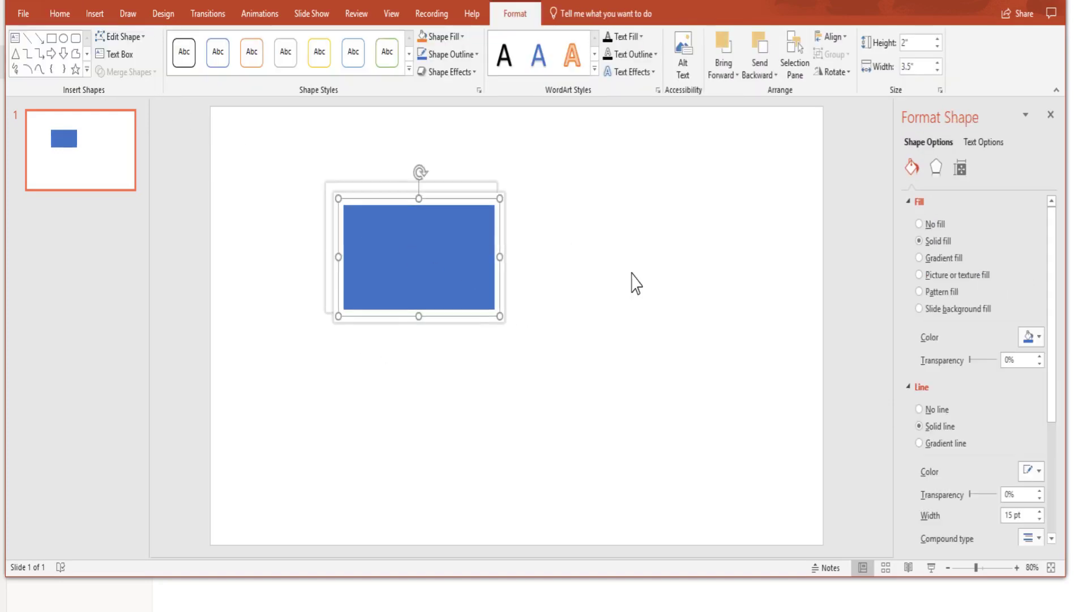
{"action": "left_click_drag", "start_coordinate": [475, 260], "coordinate": [691, 252]}
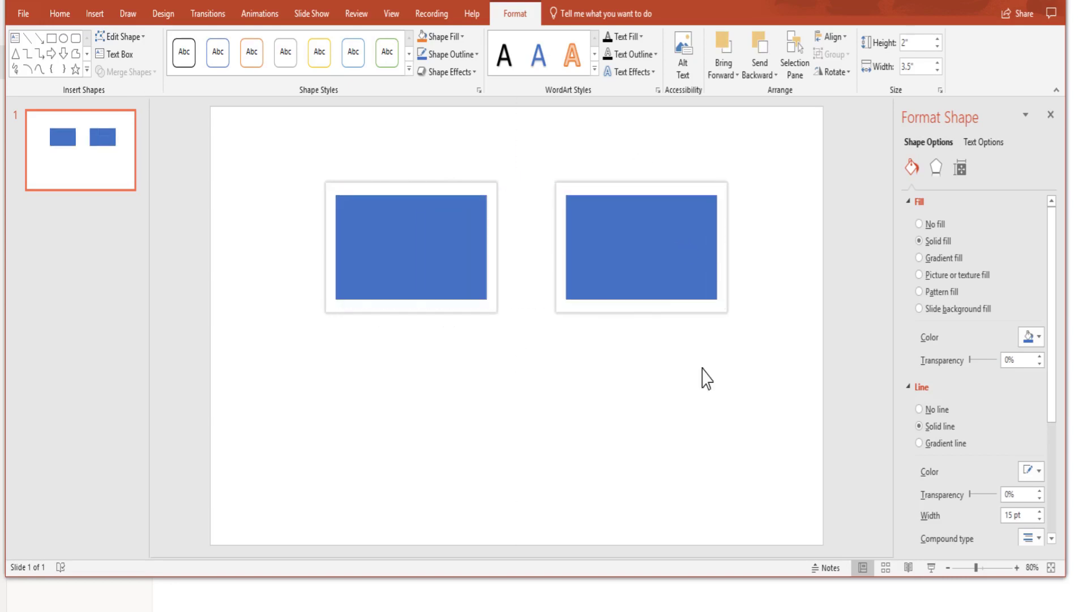
{"action": "left_click", "coordinate": [499, 323]}
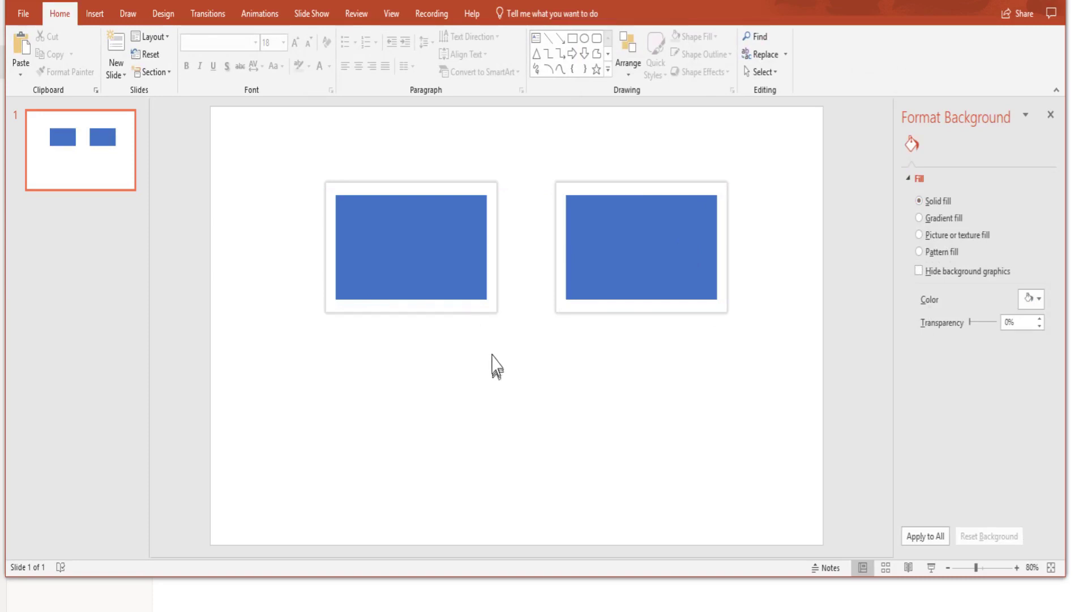
Insert Question-1.png and fit it into the left framed box.
{"action": "left_click", "coordinate": [95, 14]}
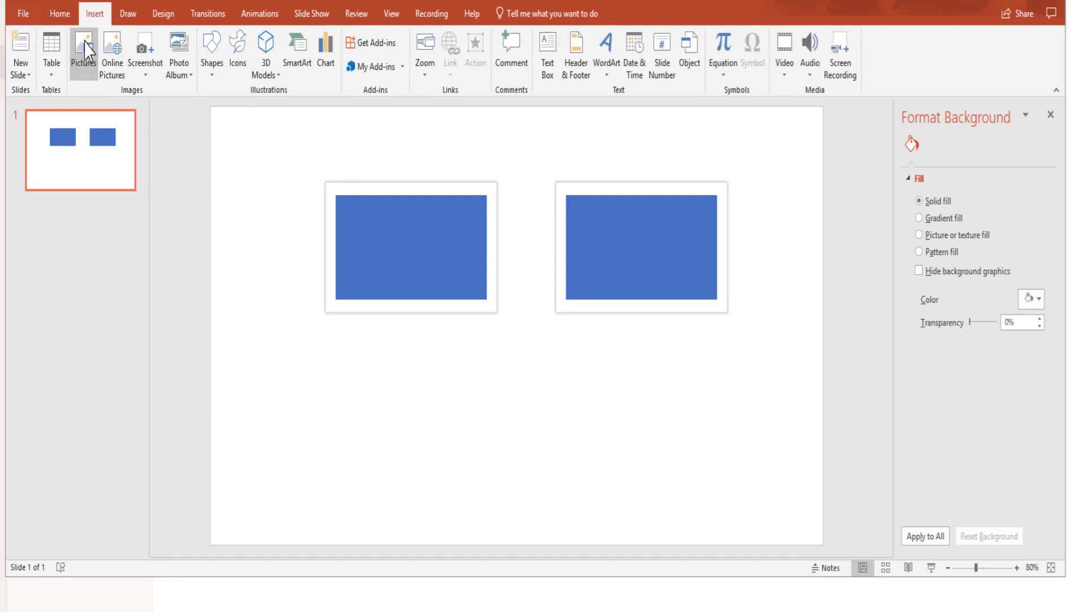
{"action": "left_click", "coordinate": [86, 50]}
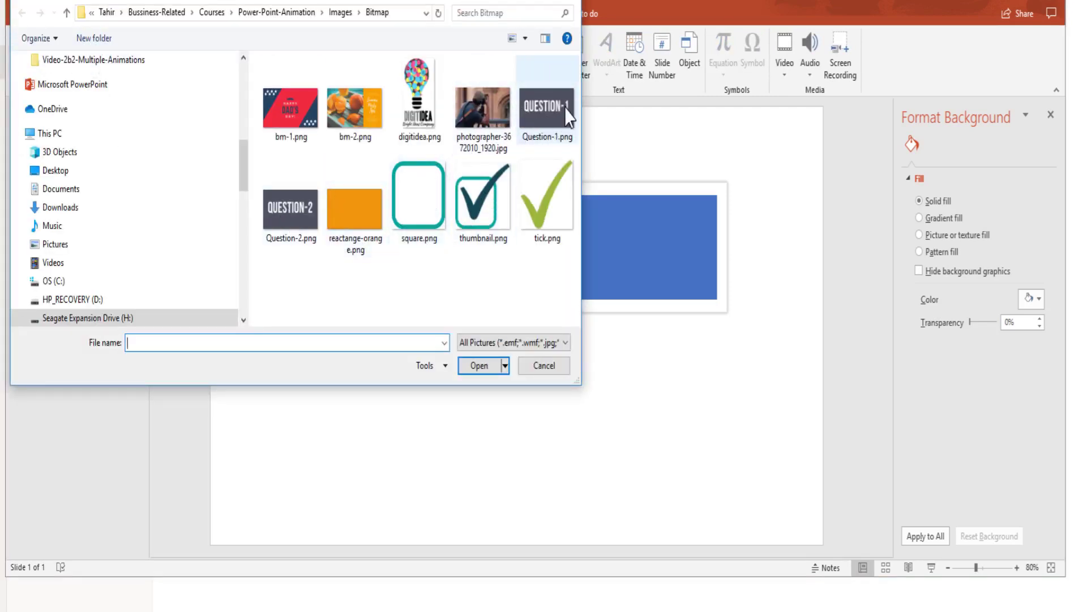
{"action": "left_click", "coordinate": [546, 126]}
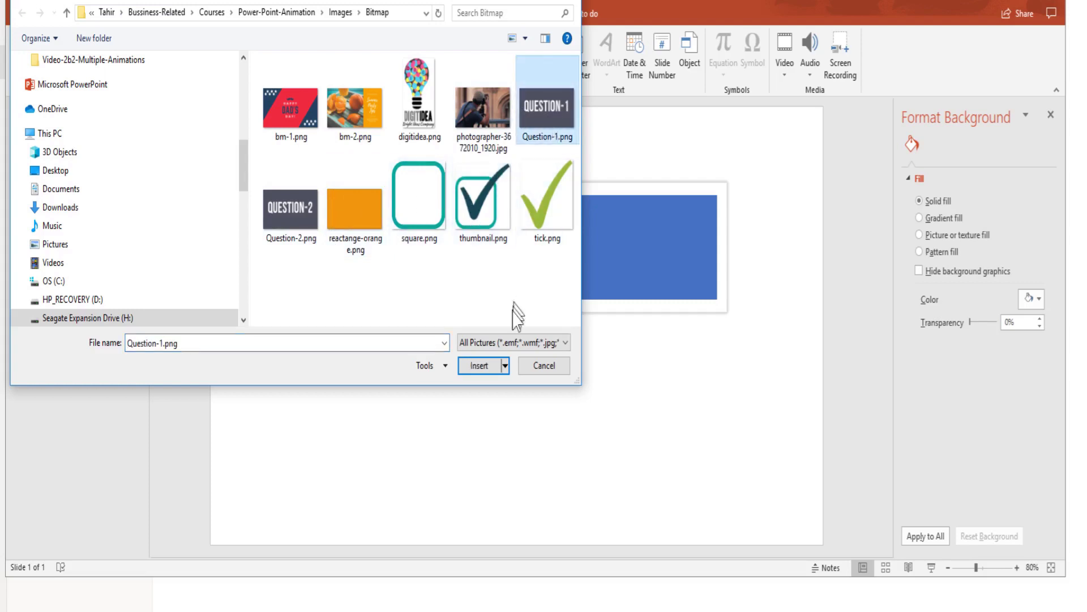
{"action": "left_click", "coordinate": [476, 367]}
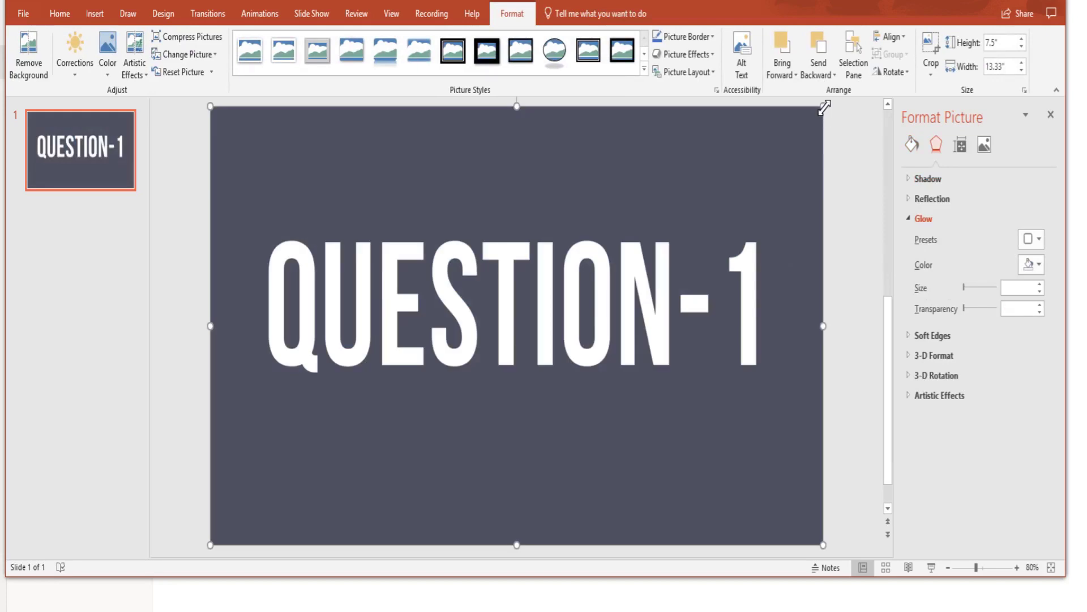
{"action": "left_click_drag", "start_coordinate": [824, 107], "coordinate": [276, 429]}
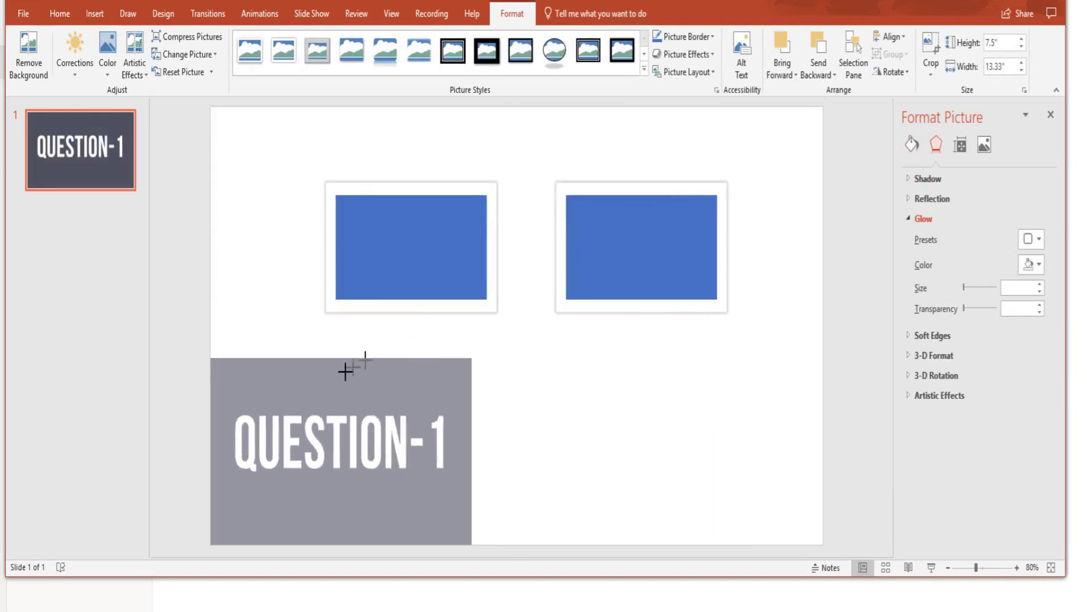
{"action": "left_click_drag", "start_coordinate": [317, 482], "coordinate": [438, 259]}
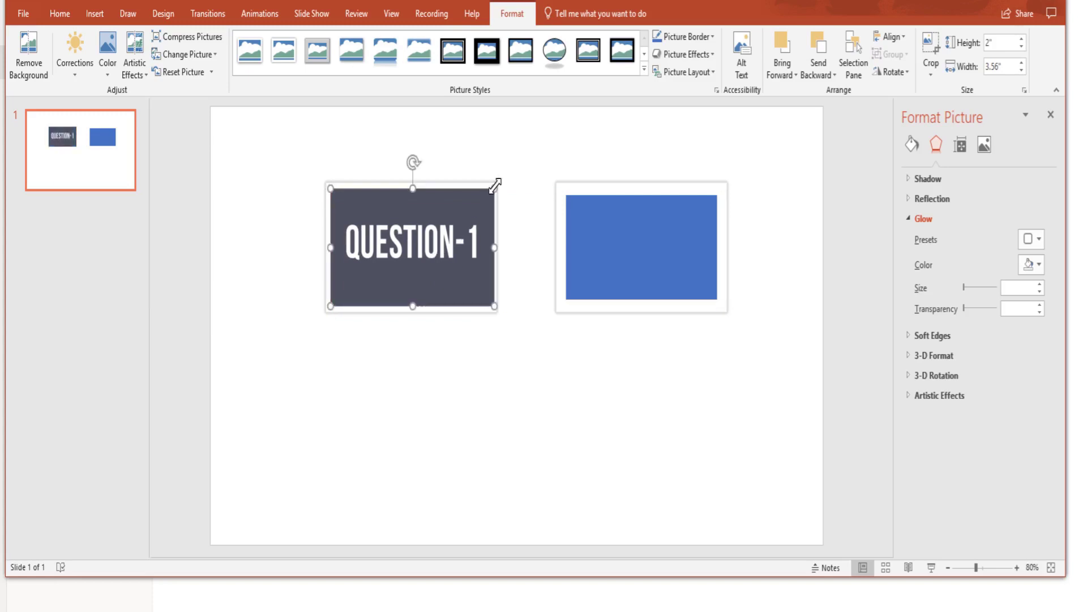
{"action": "left_click_drag", "start_coordinate": [495, 185], "coordinate": [492, 190]}
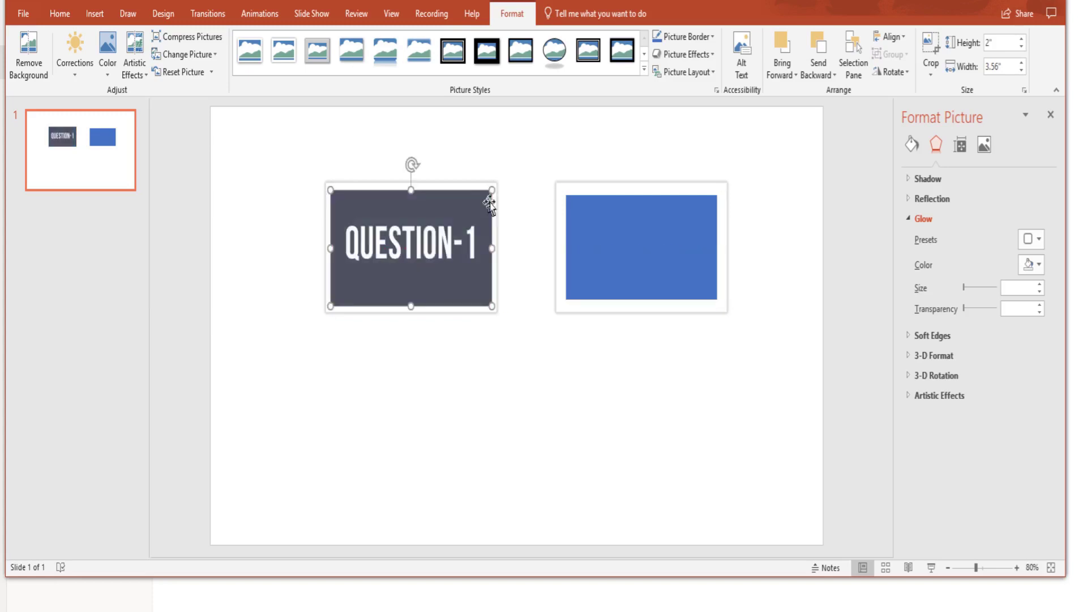
{"action": "left_click", "coordinate": [559, 445]}
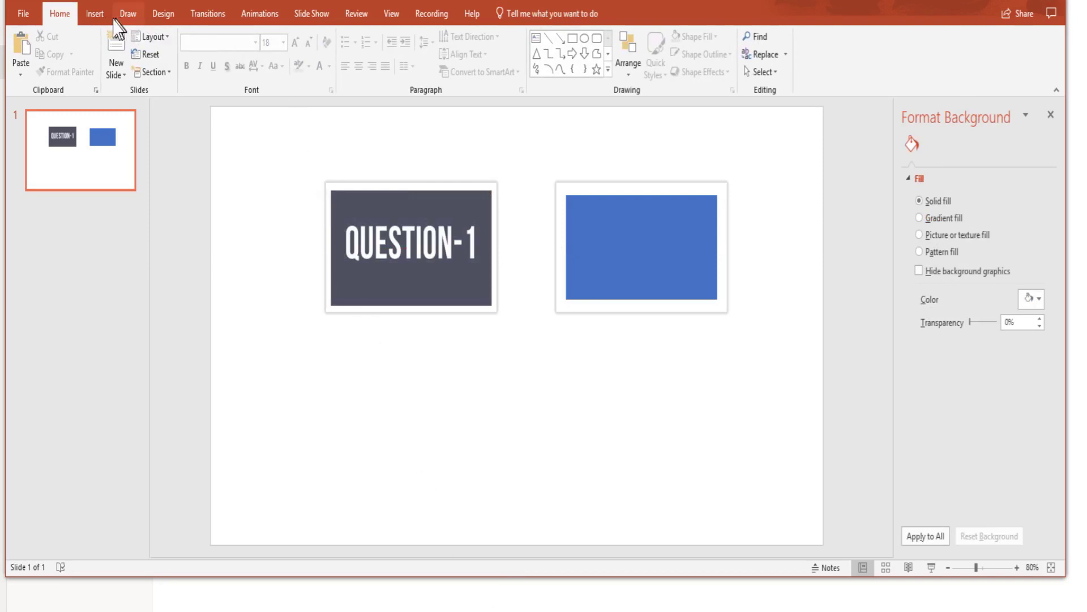
Insert Question-2.png and fit it into the right framed box.
{"action": "left_click", "coordinate": [93, 21]}
{"action": "left_click", "coordinate": [85, 56]}
{"action": "left_click", "coordinate": [291, 213]}
{"action": "left_click", "coordinate": [488, 366]}
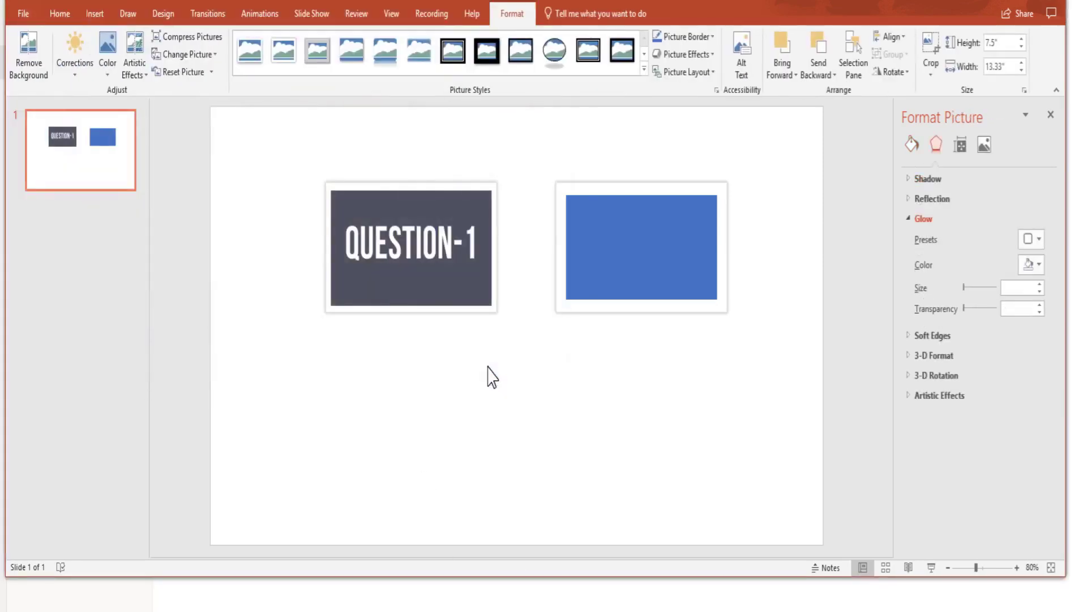
{"action": "left_click_drag", "start_coordinate": [827, 106], "coordinate": [308, 430]}
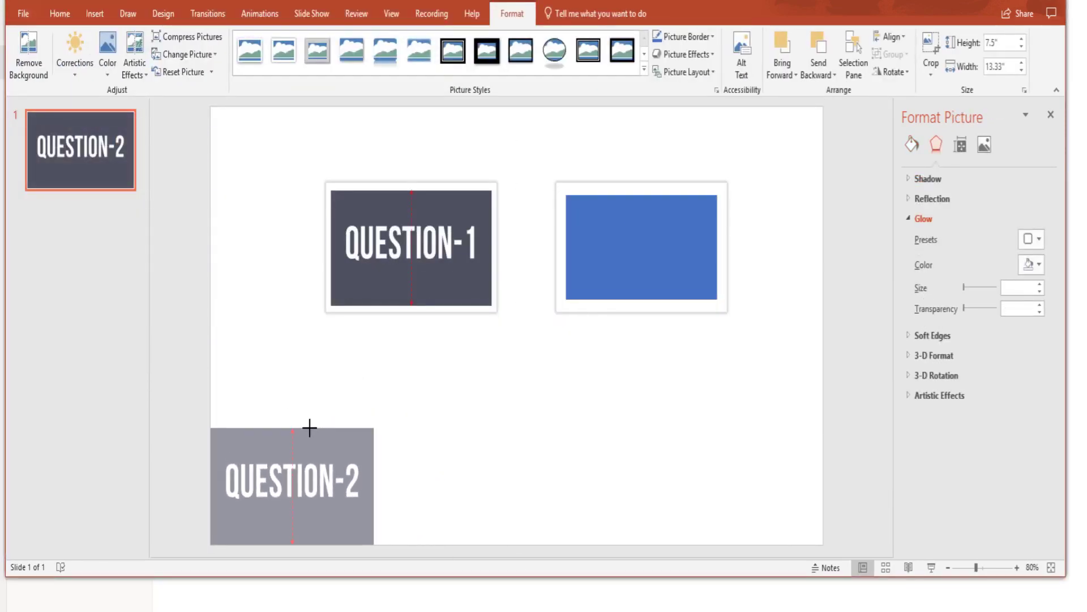
{"action": "mouse_move", "coordinate": [290, 489]}
{"action": "left_mouse_down"}
{"action": "mouse_move", "coordinate": [450, 413]}
{"action": "mouse_move", "coordinate": [640, 248]}
{"action": "left_mouse_up"}
{"action": "left_click_drag", "start_coordinate": [726, 188], "coordinate": [725, 191]}
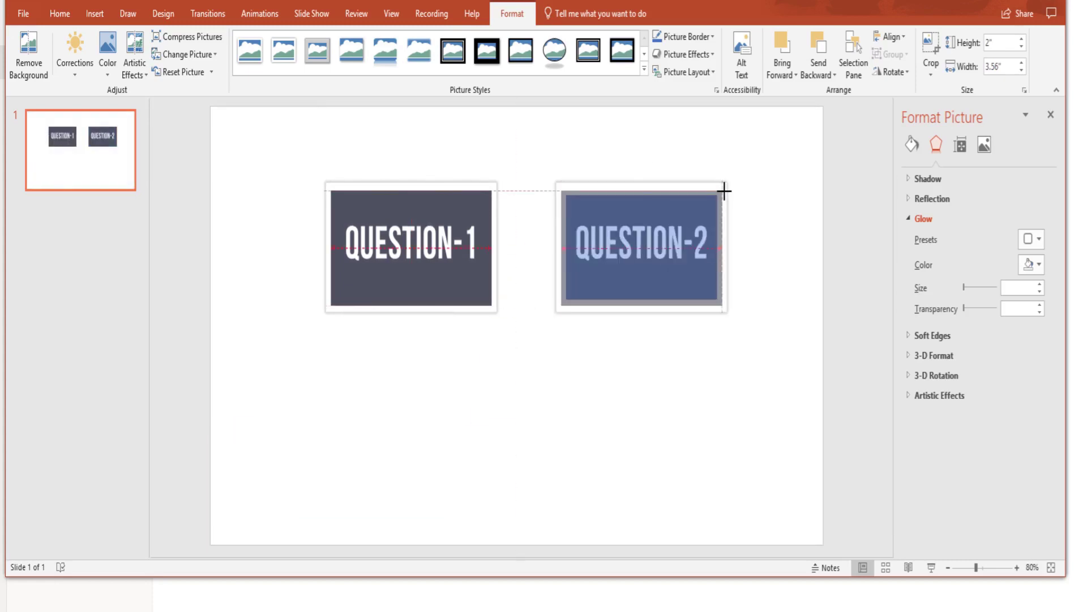
{"action": "left_click", "coordinate": [740, 418]}
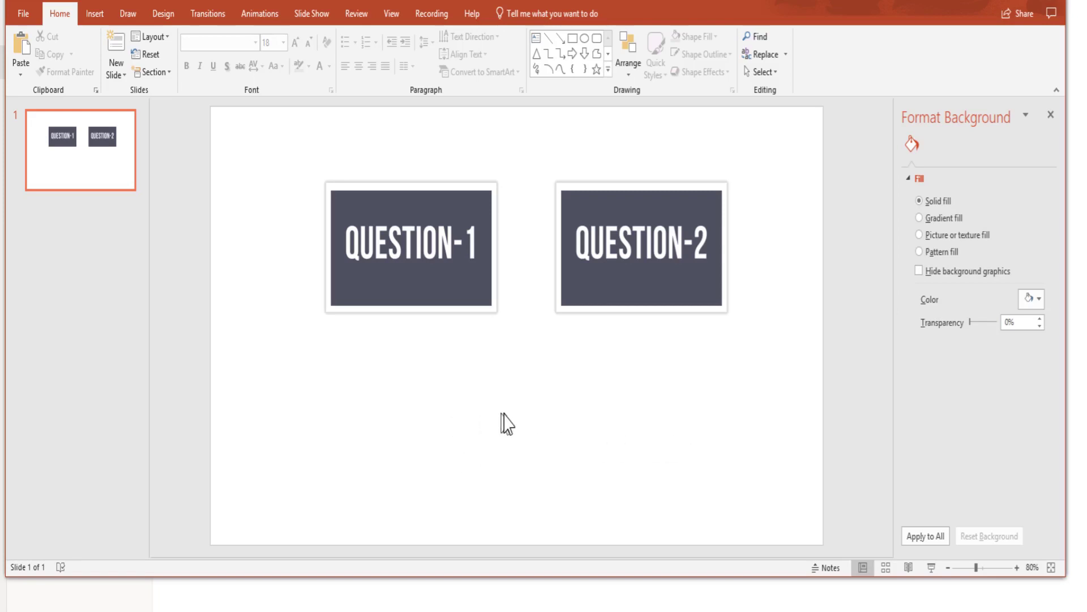
Insert the open-eye and crossed-out eye icons from the icon library.
{"action": "left_click", "coordinate": [95, 16]}
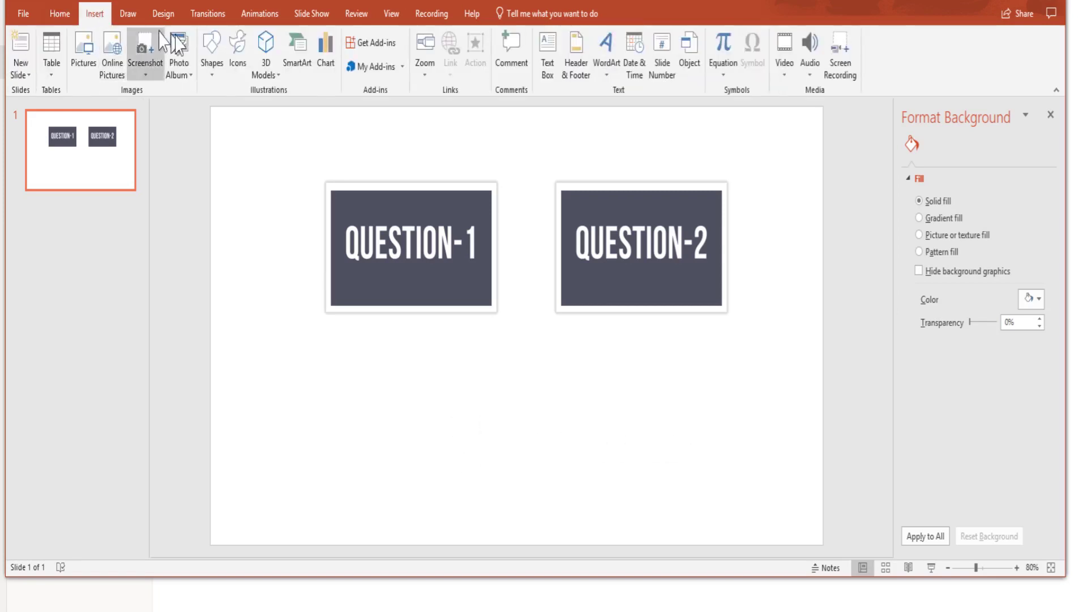
{"action": "left_click", "coordinate": [238, 54]}
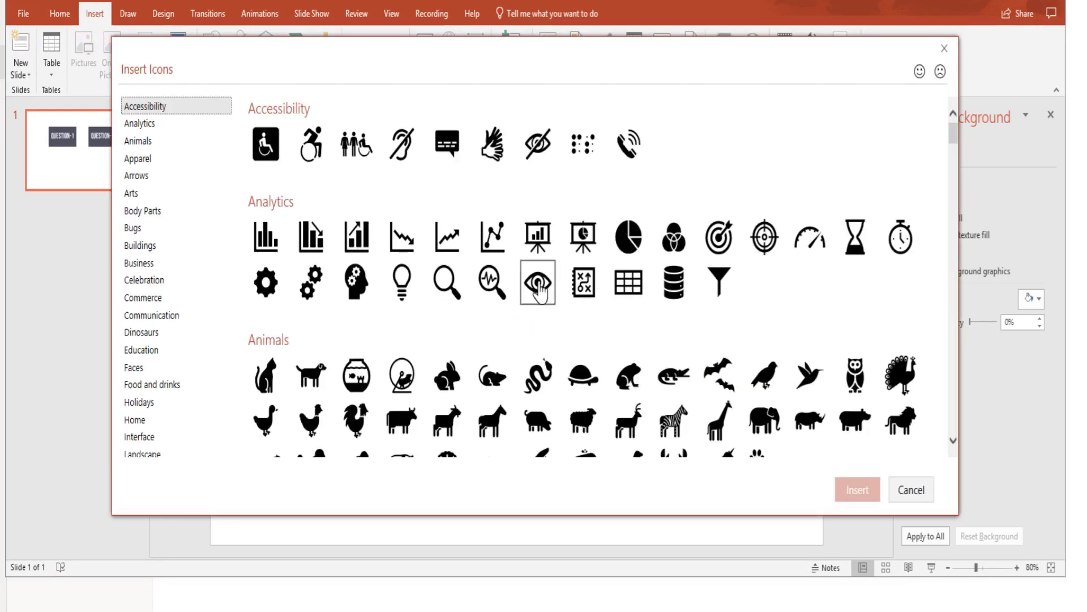
{"action": "left_click", "coordinate": [539, 293]}
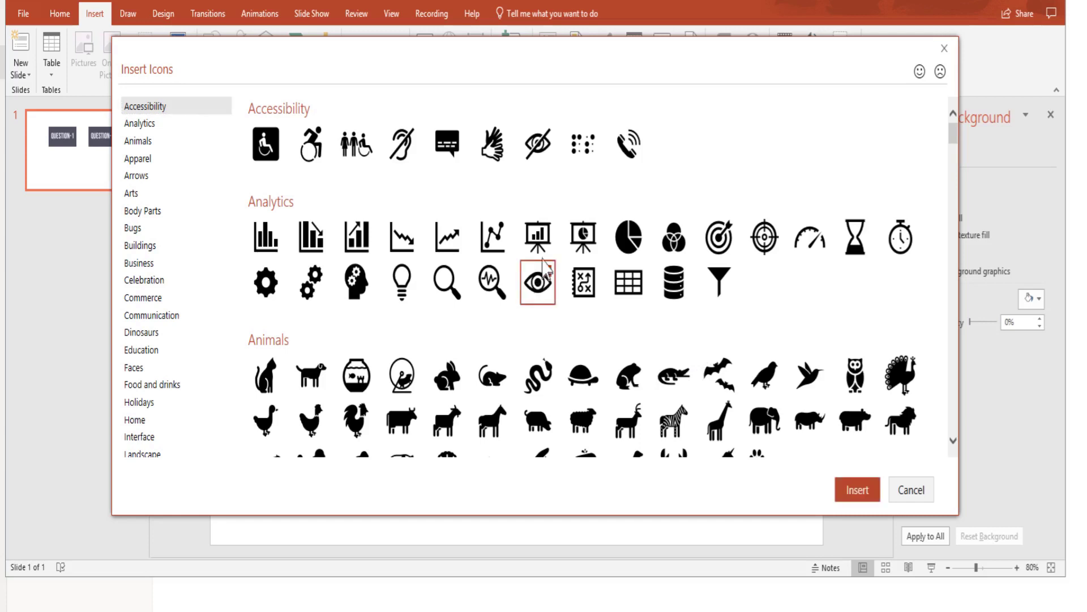
{"action": "left_click", "coordinate": [544, 141]}
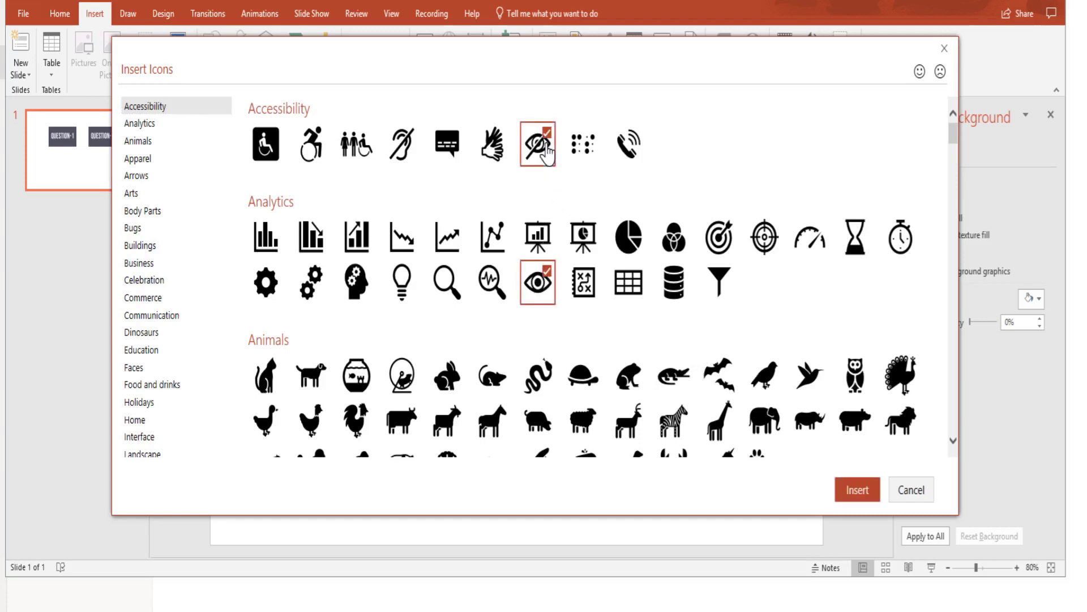
{"action": "left_click", "coordinate": [854, 493]}
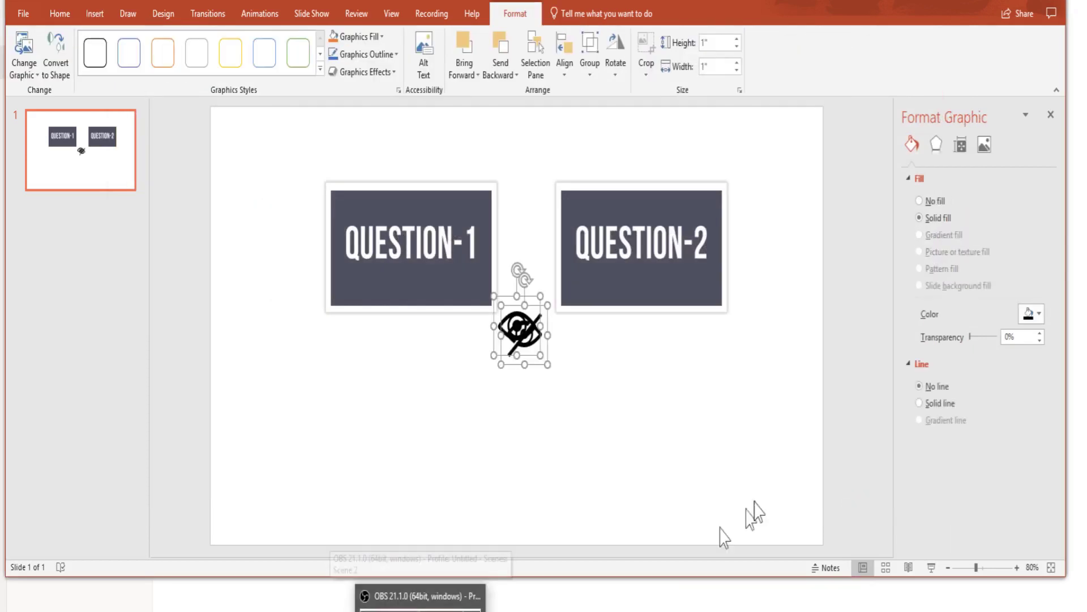
{"action": "left_click", "coordinate": [653, 420]}
Place the crossed-out eye left of the open eye, centered beneath the question pictures.
{"action": "left_click", "coordinate": [583, 391]}
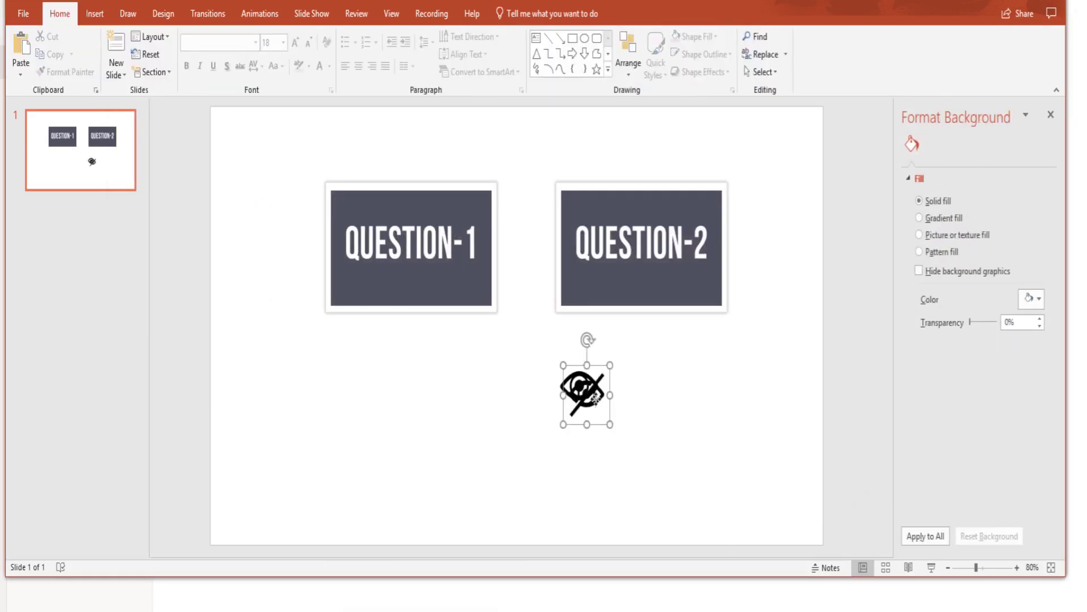
{"action": "left_click_drag", "start_coordinate": [583, 391], "coordinate": [678, 396]}
{"action": "left_click", "coordinate": [579, 387]}
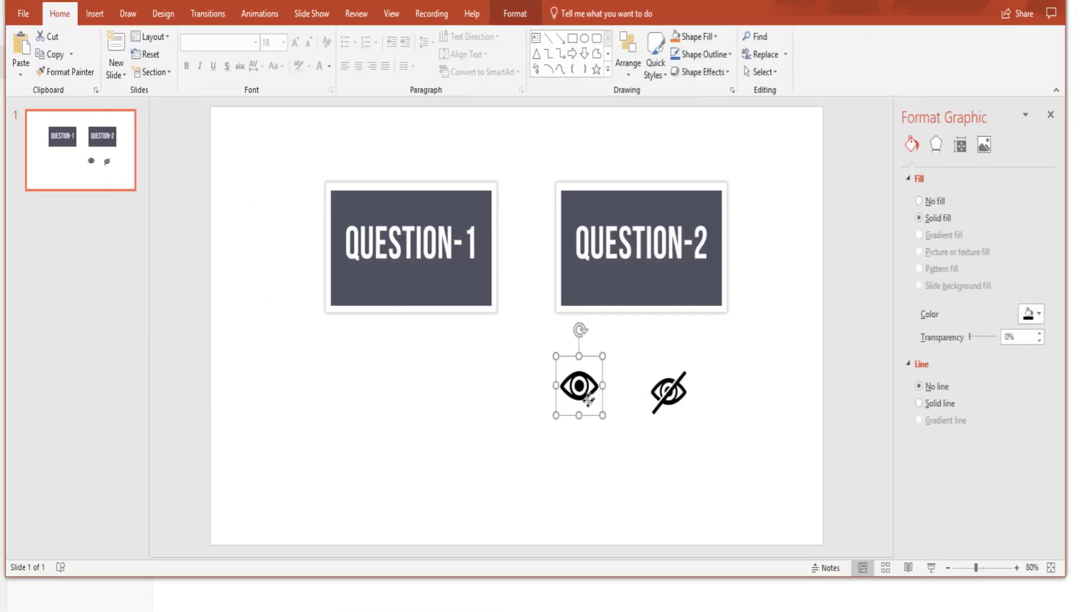
{"action": "mouse_move", "coordinate": [579, 387]}
{"action": "left_mouse_down"}
{"action": "mouse_move", "coordinate": [509, 422]}
{"action": "mouse_move", "coordinate": [567, 426]}
{"action": "left_mouse_up"}
{"action": "left_click_drag", "start_coordinate": [672, 388], "coordinate": [500, 421]}
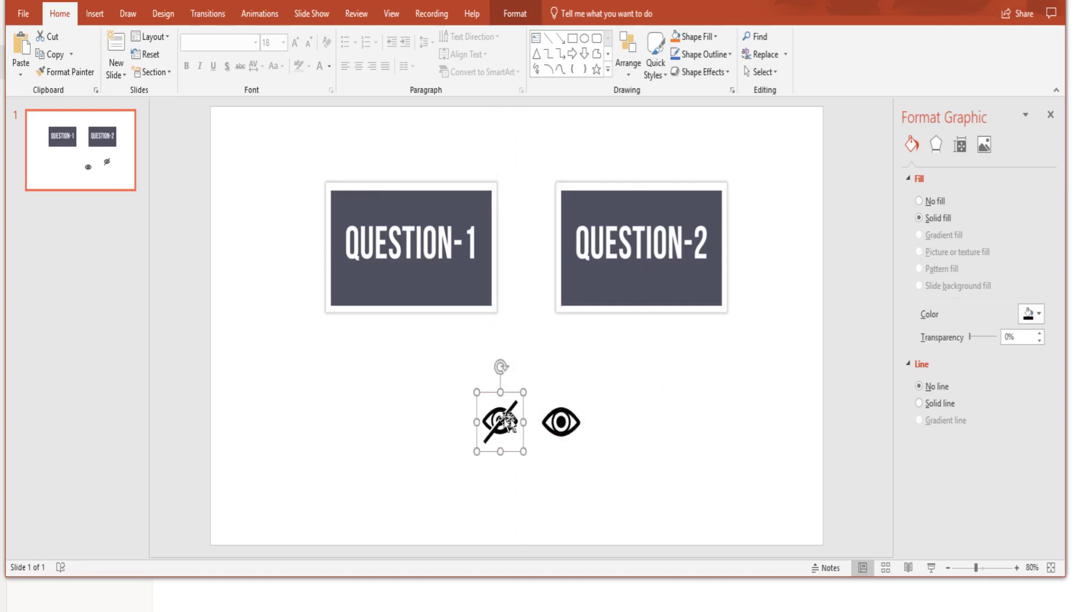
{"action": "left_click", "coordinate": [670, 442]}
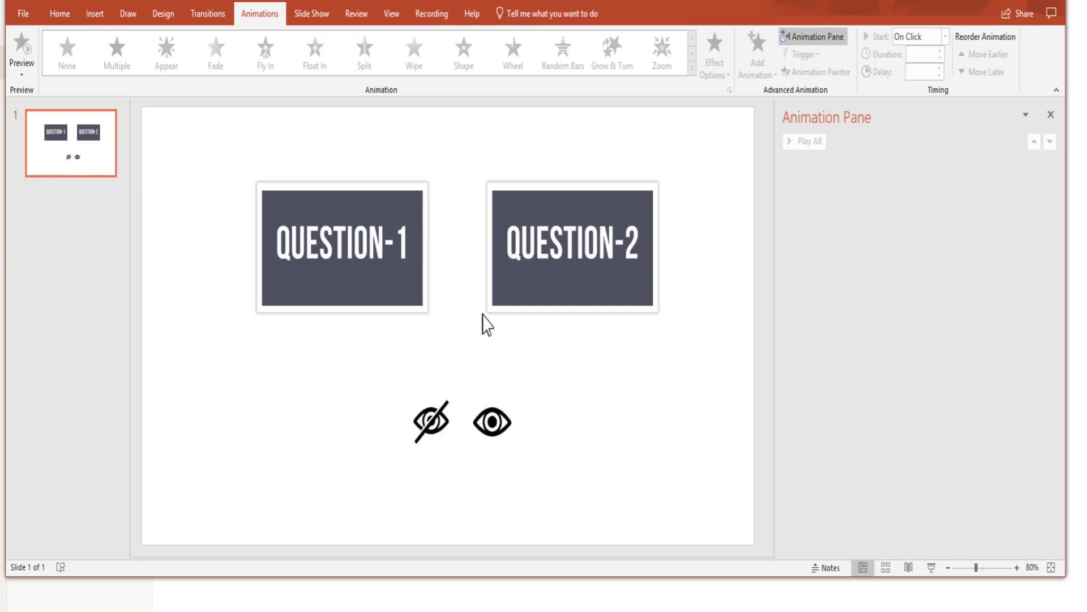
Apply the Disappear exit effect to the crossed-out eye icon.
{"action": "left_click", "coordinate": [428, 420]}
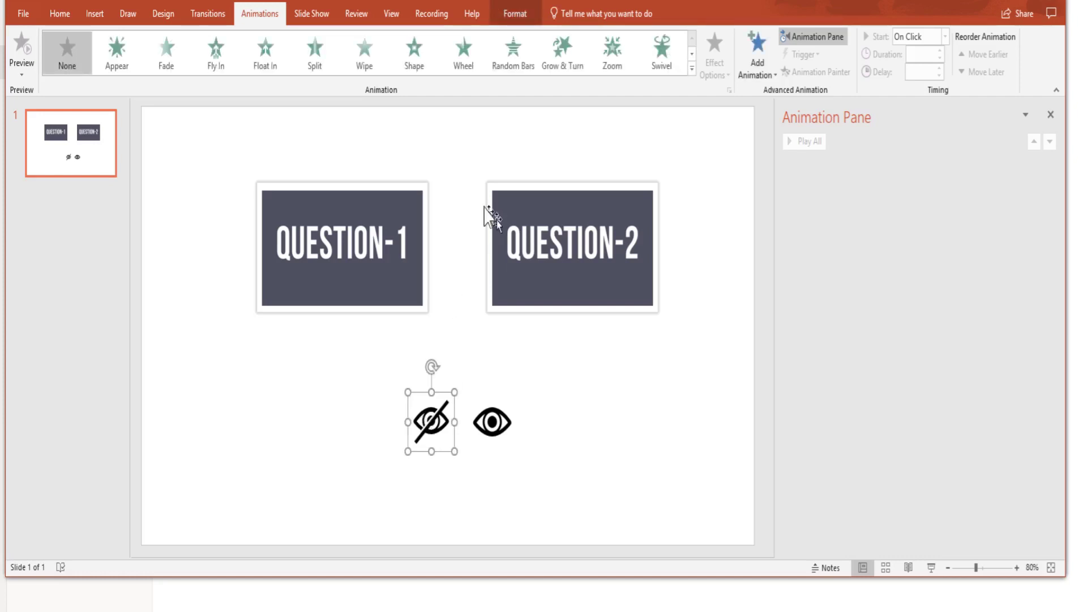
{"action": "left_click", "coordinate": [692, 57]}
{"action": "left_click", "coordinate": [692, 71]}
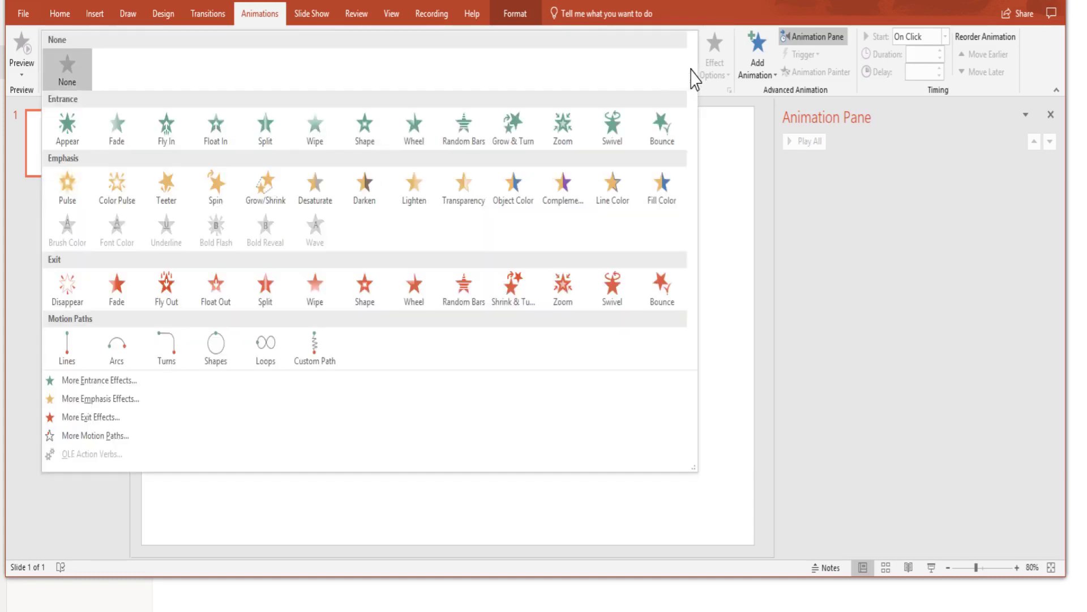
{"action": "left_click", "coordinate": [70, 294]}
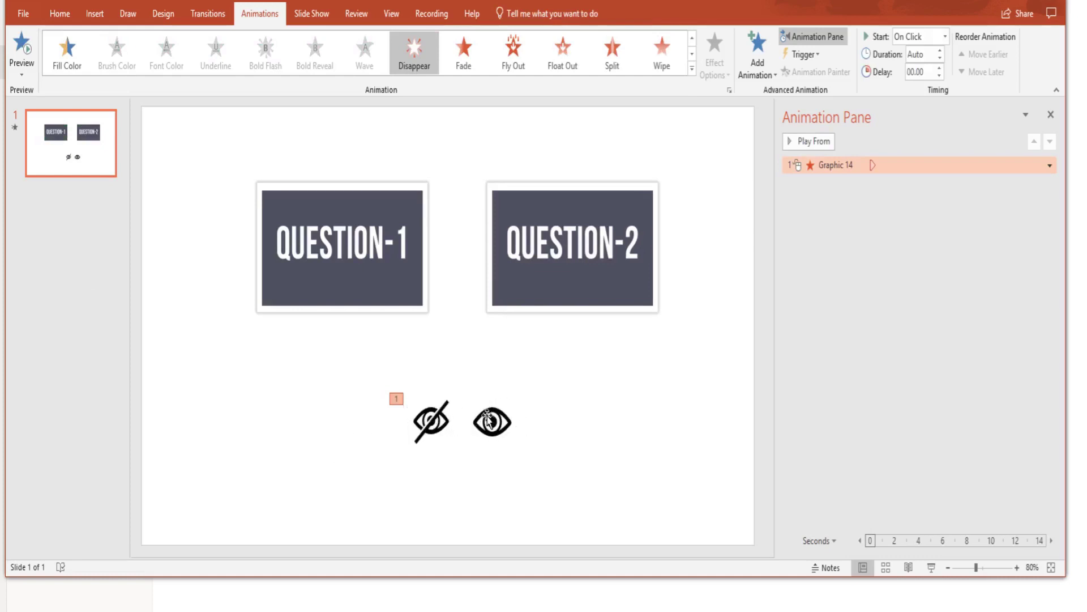
{"action": "left_click", "coordinate": [356, 238]}
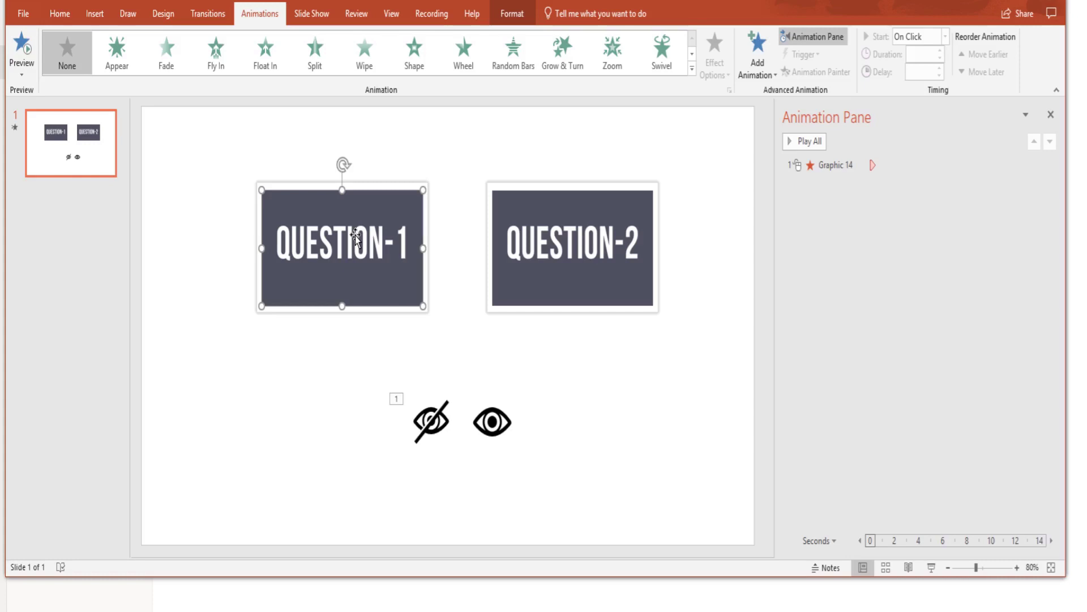
Give QUESTION-1 a Fly In entrance coming from the left.
{"action": "left_click", "coordinate": [218, 54]}
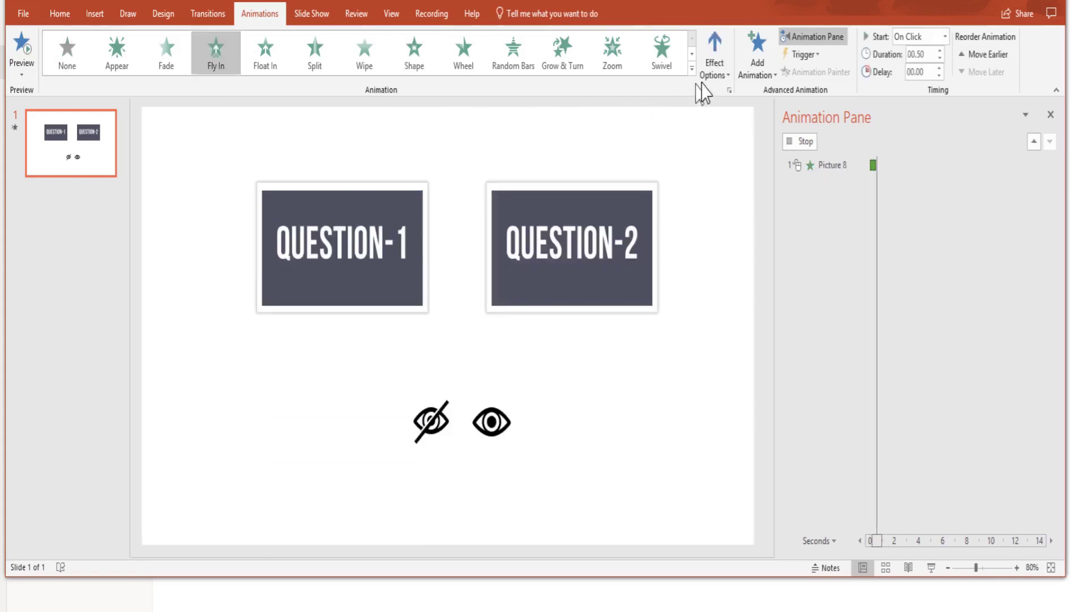
{"action": "left_click", "coordinate": [722, 73]}
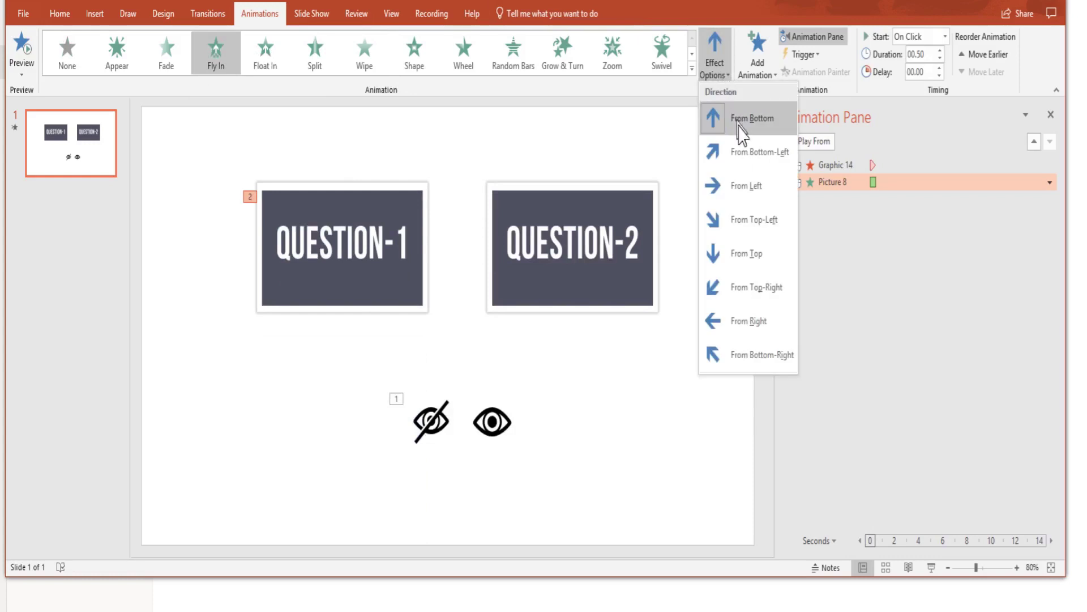
{"action": "left_click", "coordinate": [746, 187]}
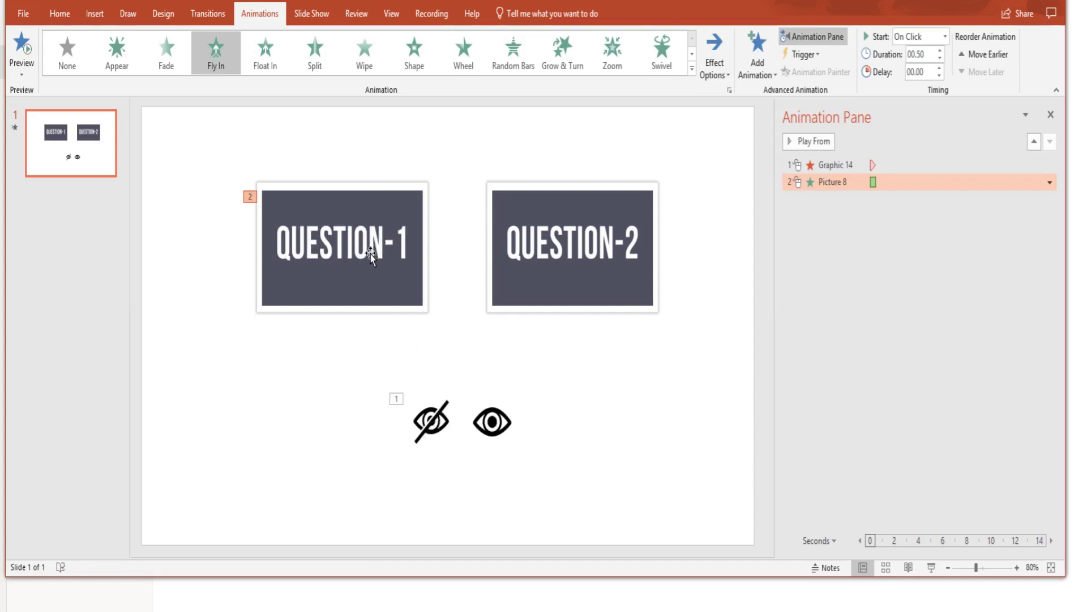
{"action": "left_click", "coordinate": [494, 425]}
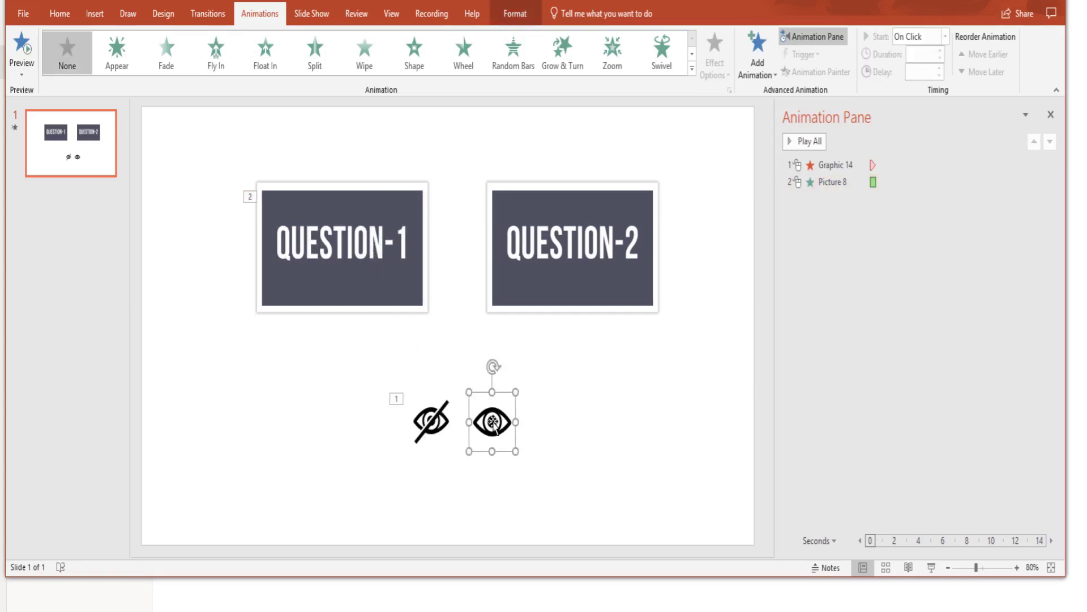
Apply the Appear entrance to the open-eye icon and start the slide show.
{"action": "left_click", "coordinate": [120, 57]}
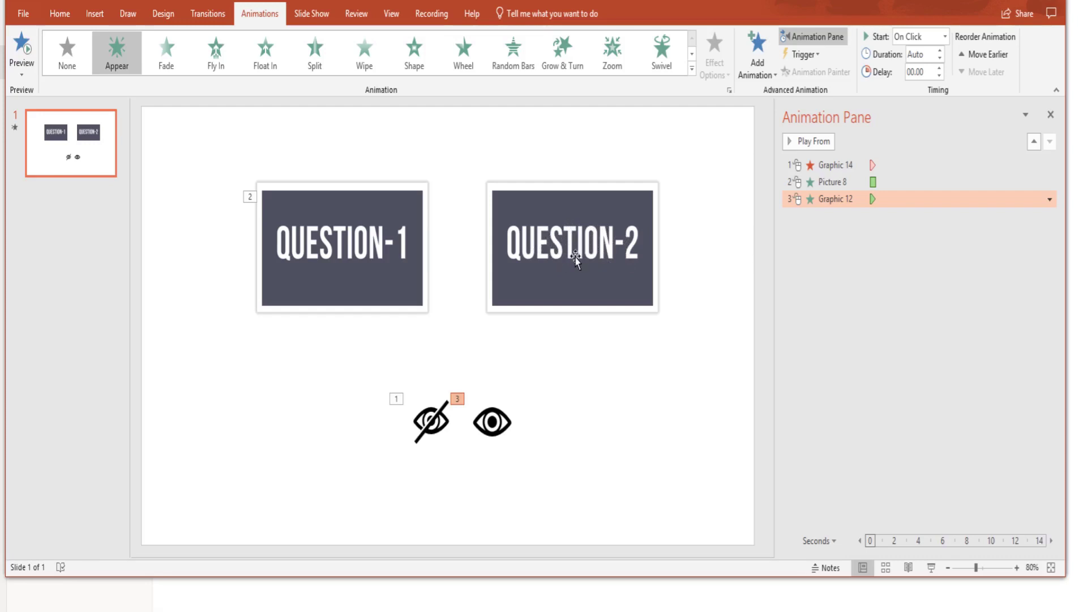
{"action": "left_click", "coordinate": [931, 567]}
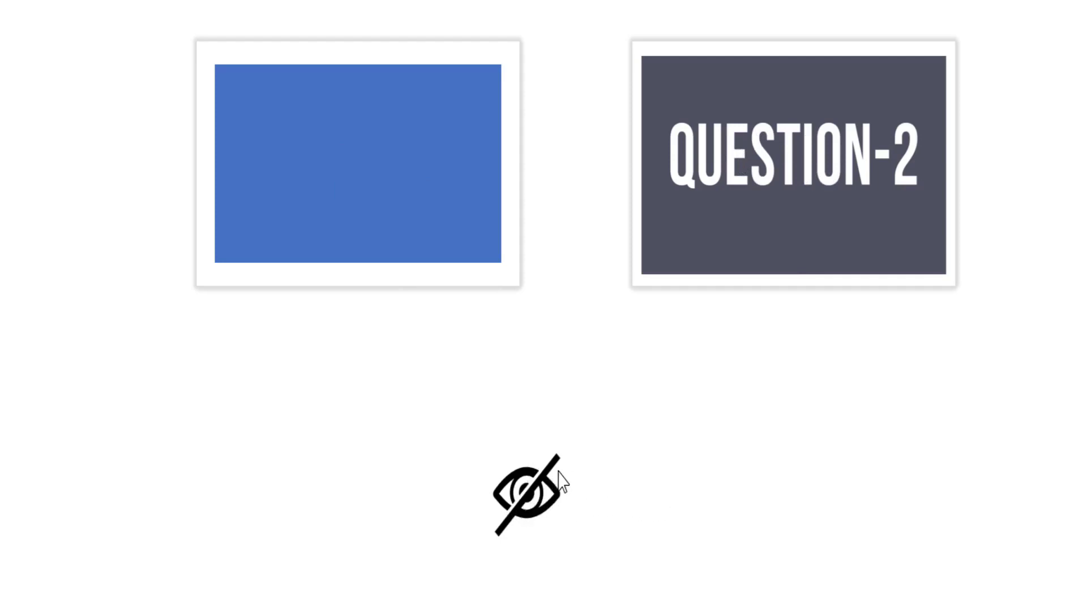
In the show, hide the crossed eye, bring in QUESTION-1, then exit with Esc.
{"action": "left_click", "coordinate": [531, 490]}
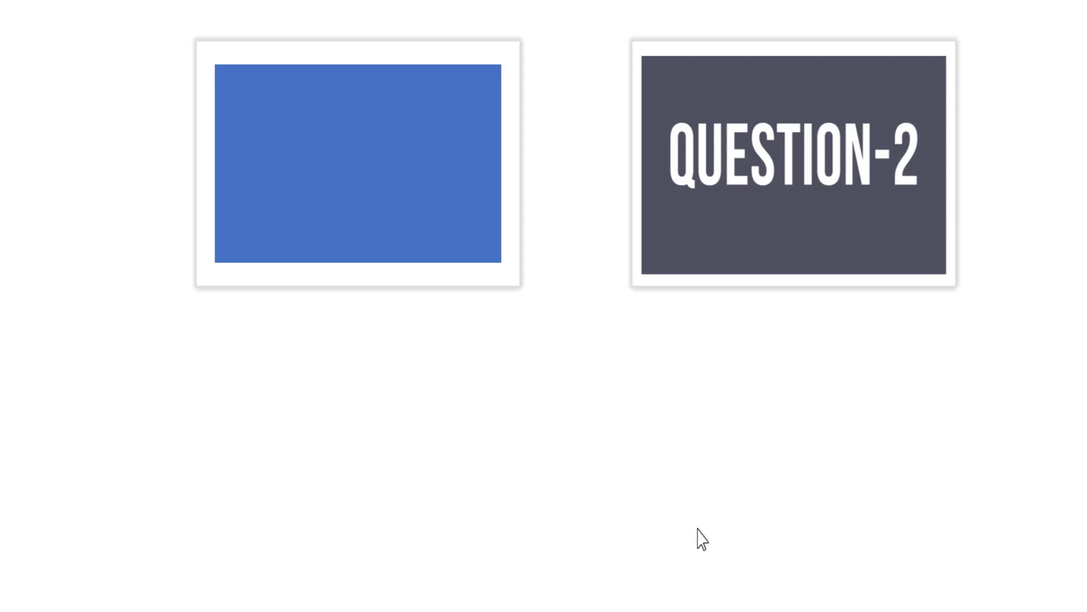
{"action": "left_click", "coordinate": [576, 447]}
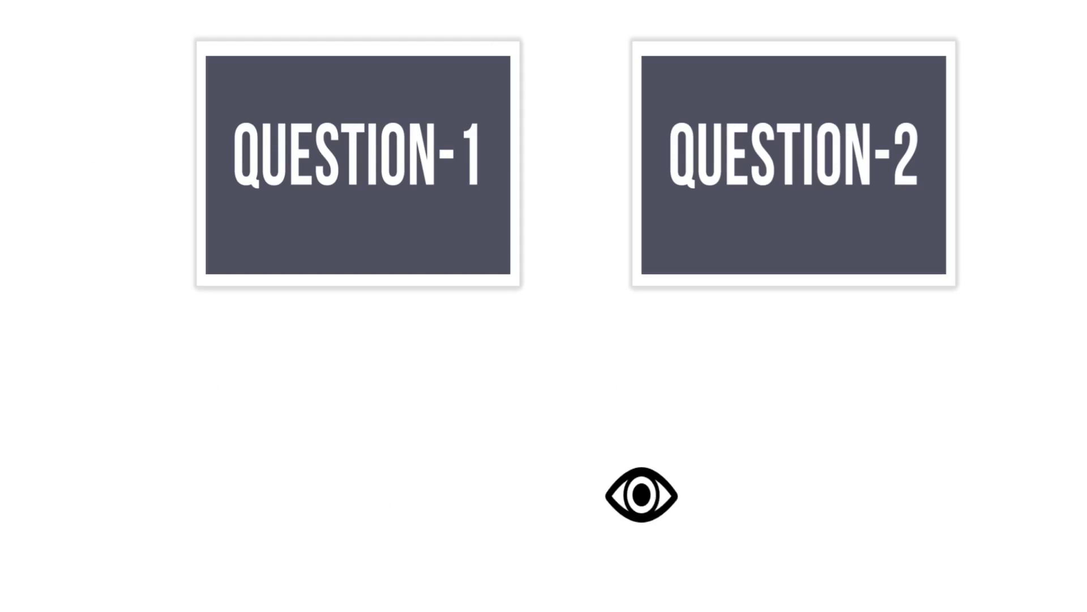
{"action": "key", "text": "Escape"}
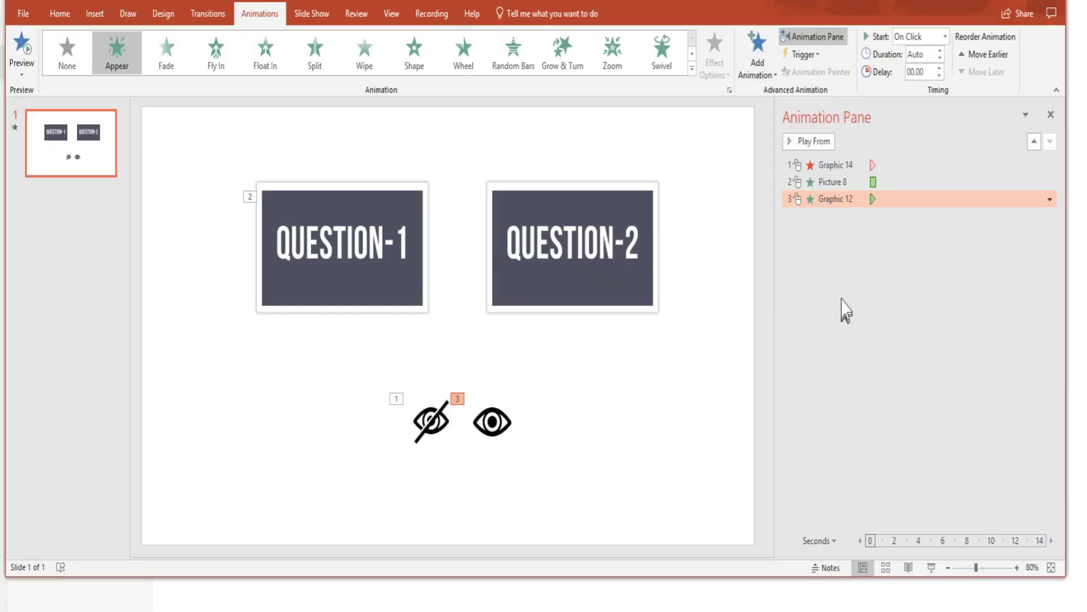
Set QUESTION-1's fly-in to start With Previous alongside the crossed eye's exit.
{"action": "left_click", "coordinate": [834, 164]}
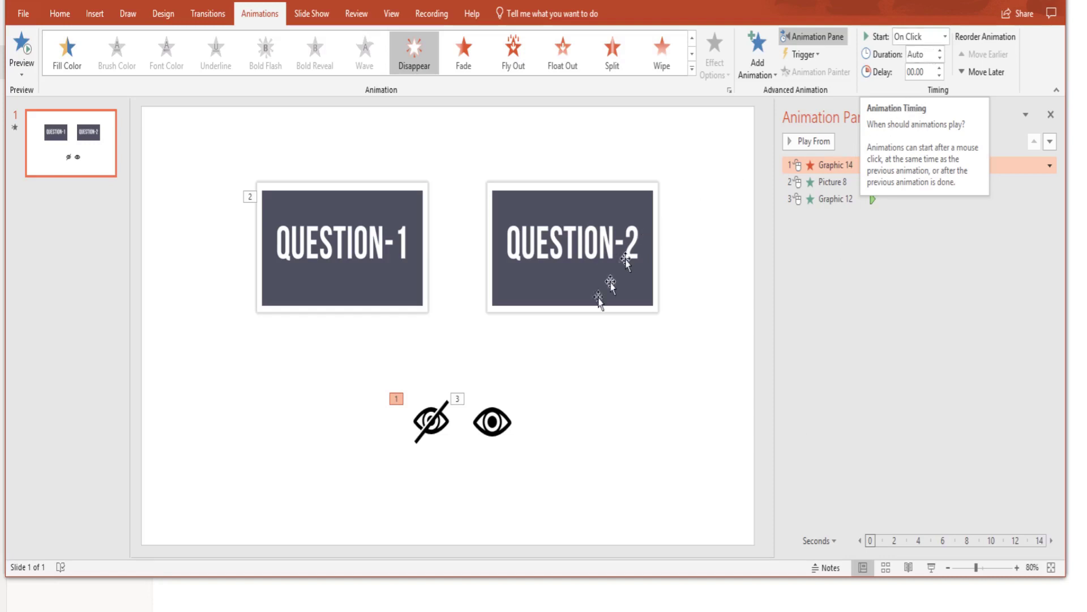
{"action": "left_click", "coordinate": [830, 183]}
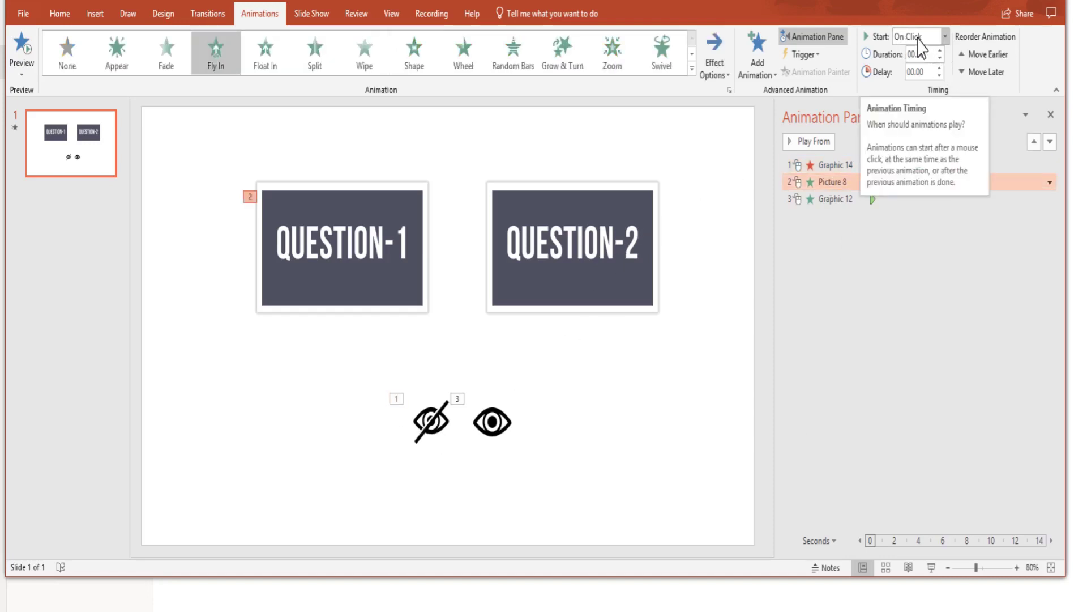
{"action": "left_click", "coordinate": [946, 37]}
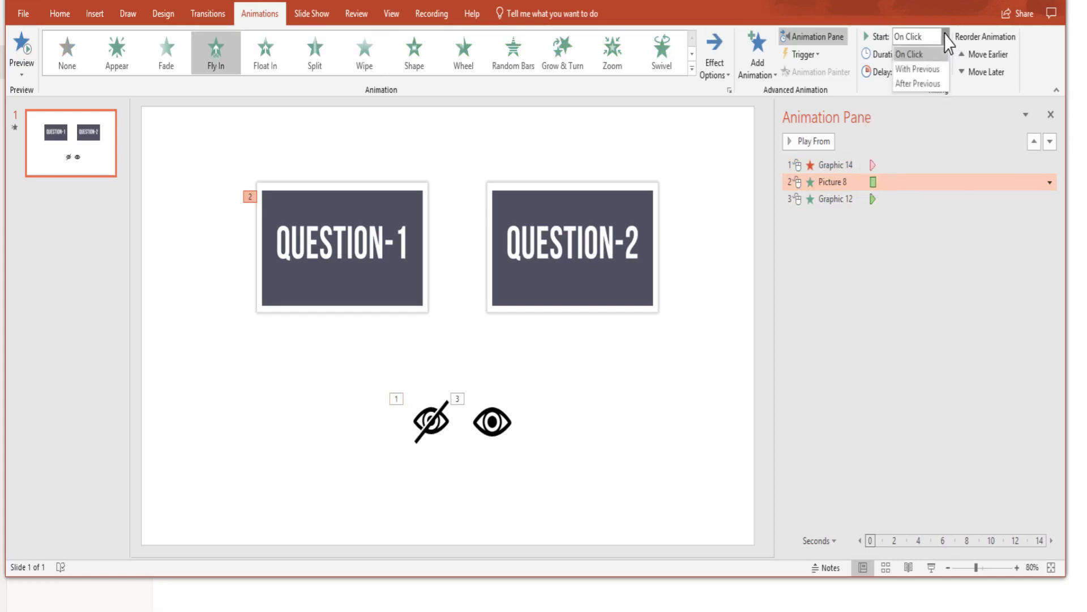
{"action": "left_click", "coordinate": [920, 70]}
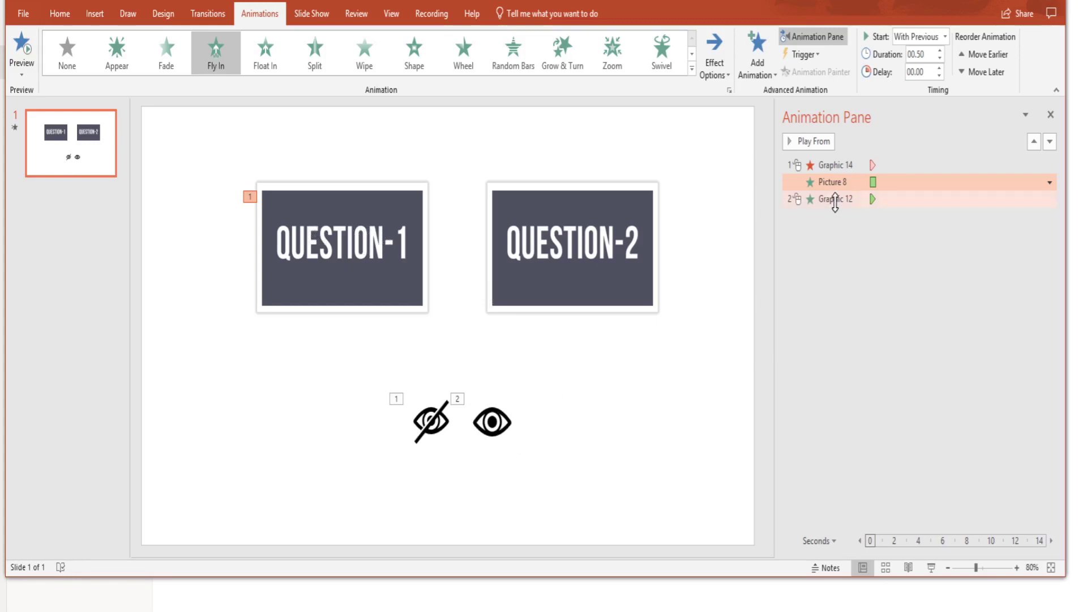
Nudge the open eye right, set its Appear to With Previous, and start the slide show.
{"action": "left_click", "coordinate": [836, 199]}
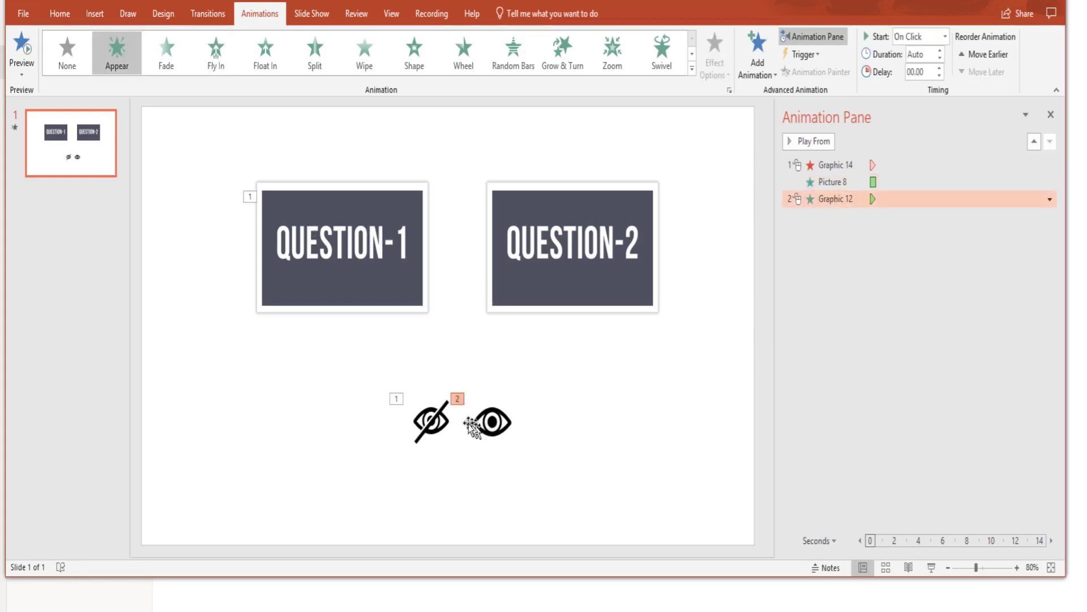
{"action": "left_click_drag", "start_coordinate": [520, 432], "coordinate": [549, 436]}
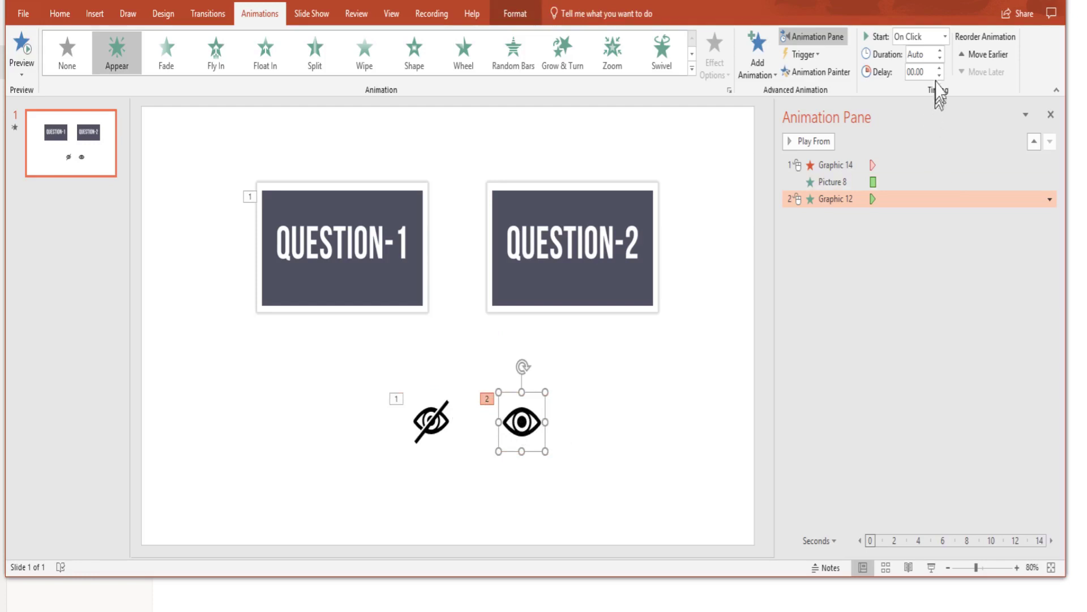
{"action": "left_click", "coordinate": [945, 36]}
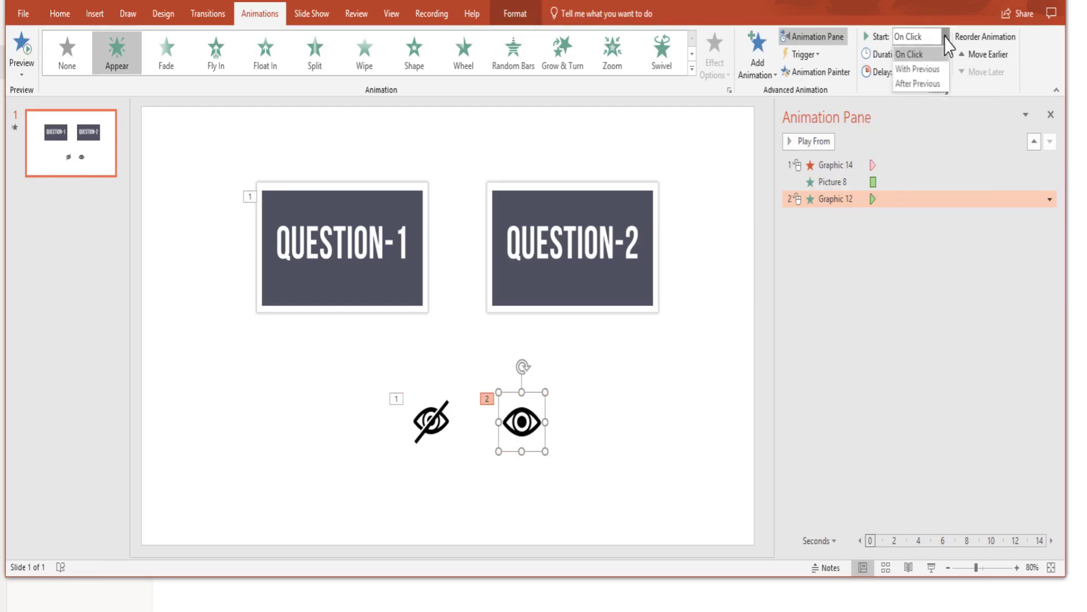
{"action": "left_click", "coordinate": [928, 69]}
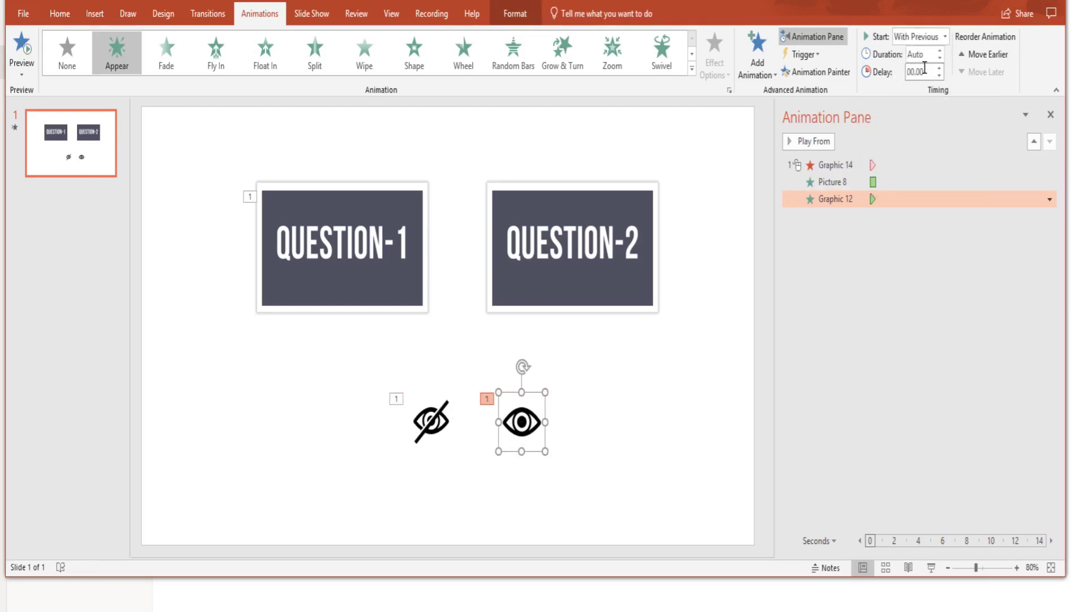
{"action": "left_click", "coordinate": [875, 318]}
{"action": "left_click", "coordinate": [929, 570]}
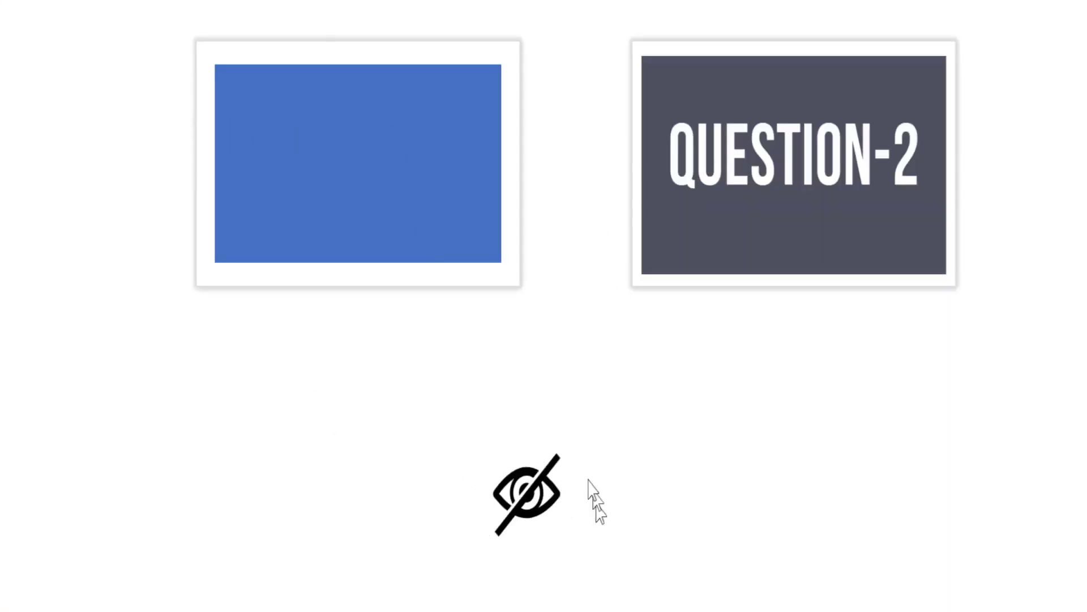
Click the crossed eye to reveal QUESTION-1 and the open eye, then exit the show.
{"action": "left_click", "coordinate": [537, 497]}
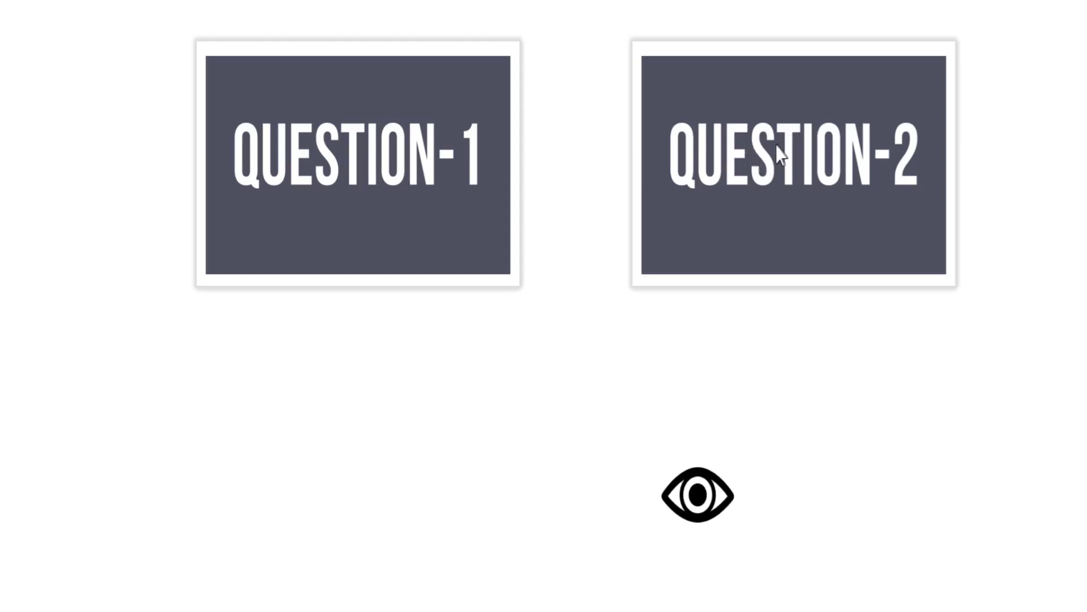
{"action": "key", "text": "Escape"}
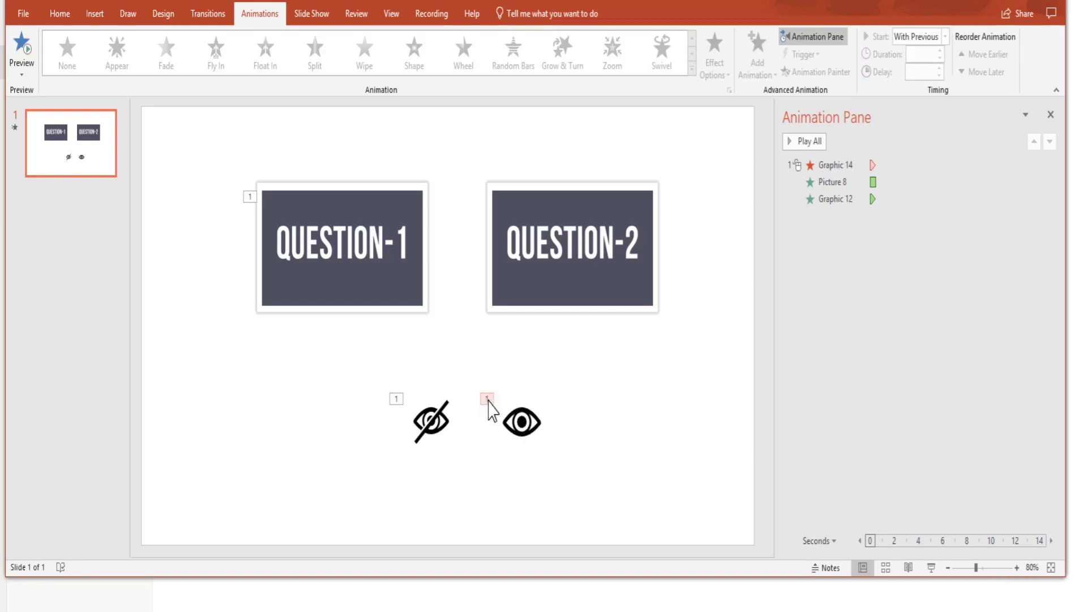
Add Disappear exits to the open eye and QUESTION-1, with QUESTION-1's starting With Previous.
{"action": "left_click", "coordinate": [521, 418]}
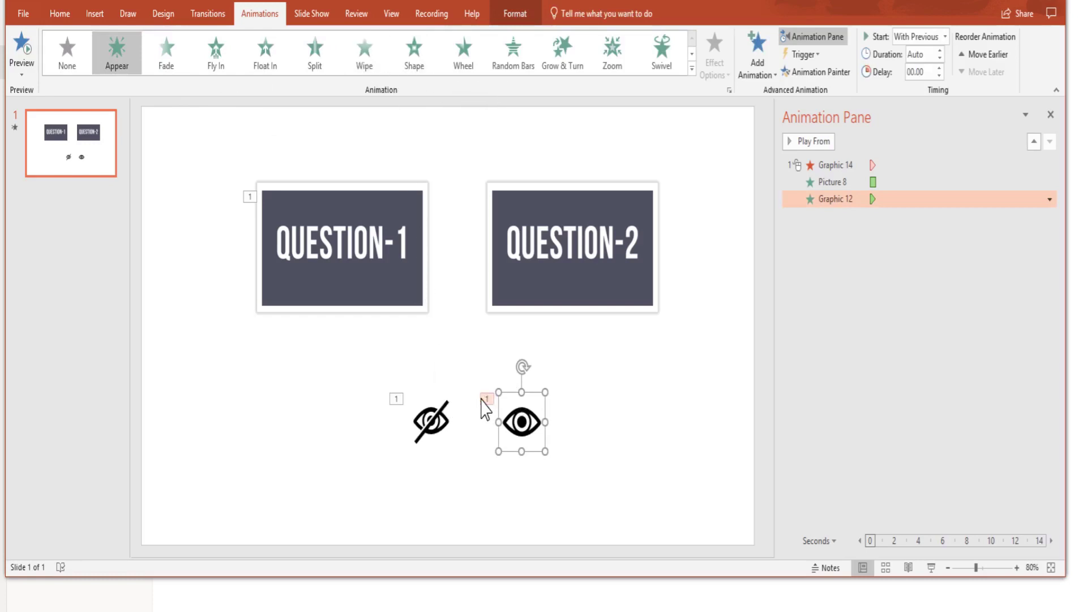
{"action": "left_click", "coordinate": [760, 74]}
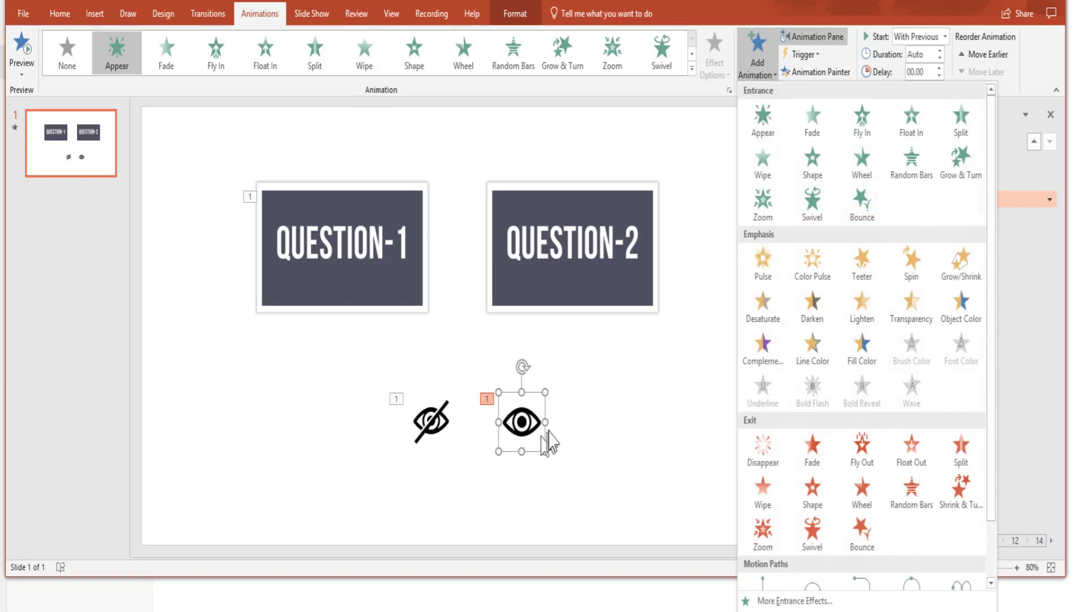
{"action": "left_click", "coordinate": [764, 451]}
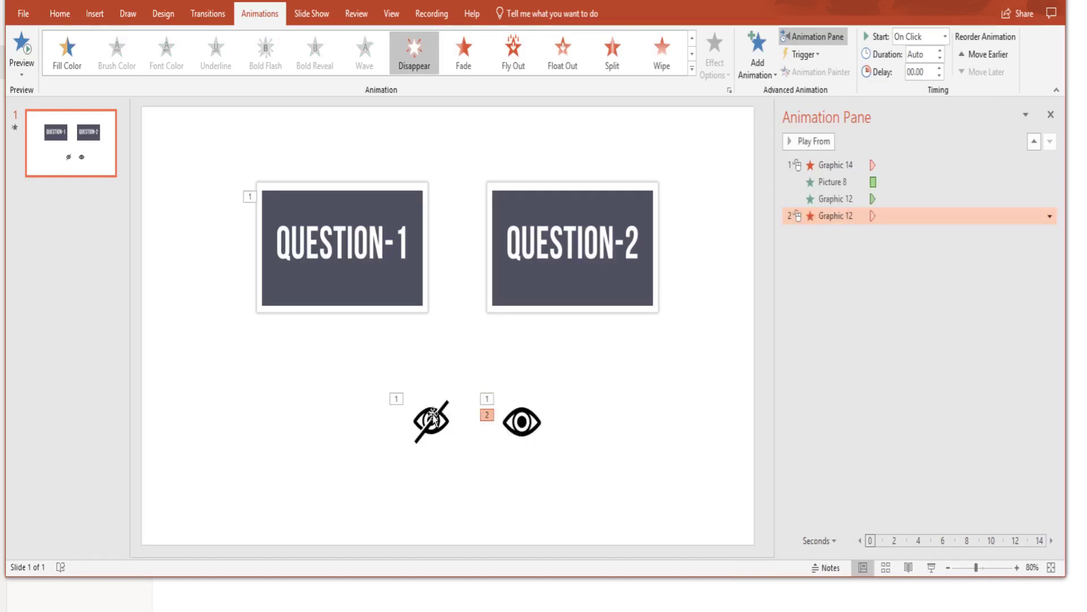
{"action": "left_click", "coordinate": [379, 244]}
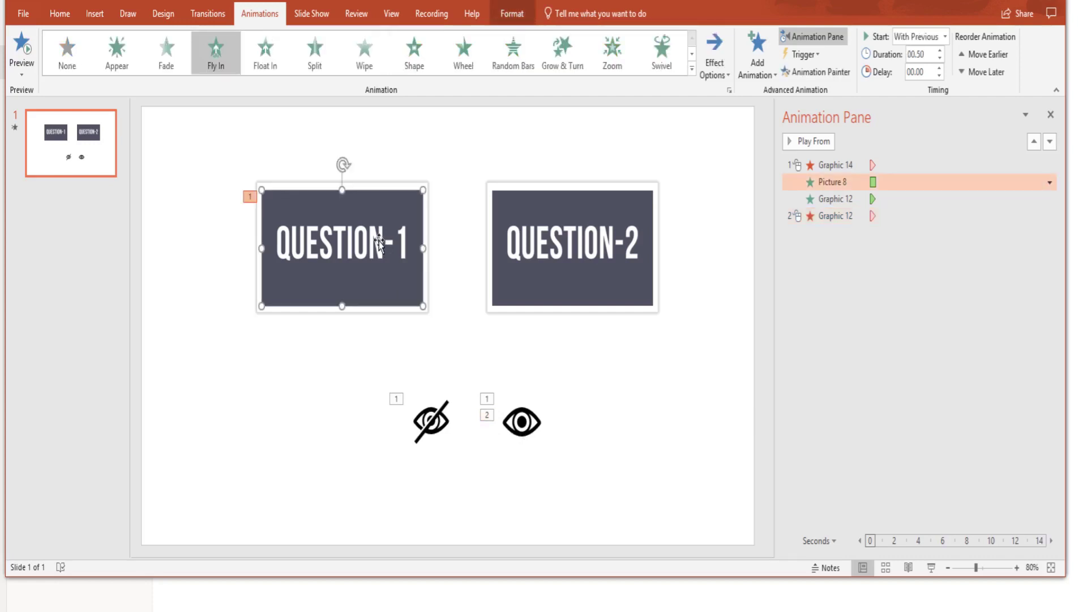
{"action": "left_click", "coordinate": [756, 68]}
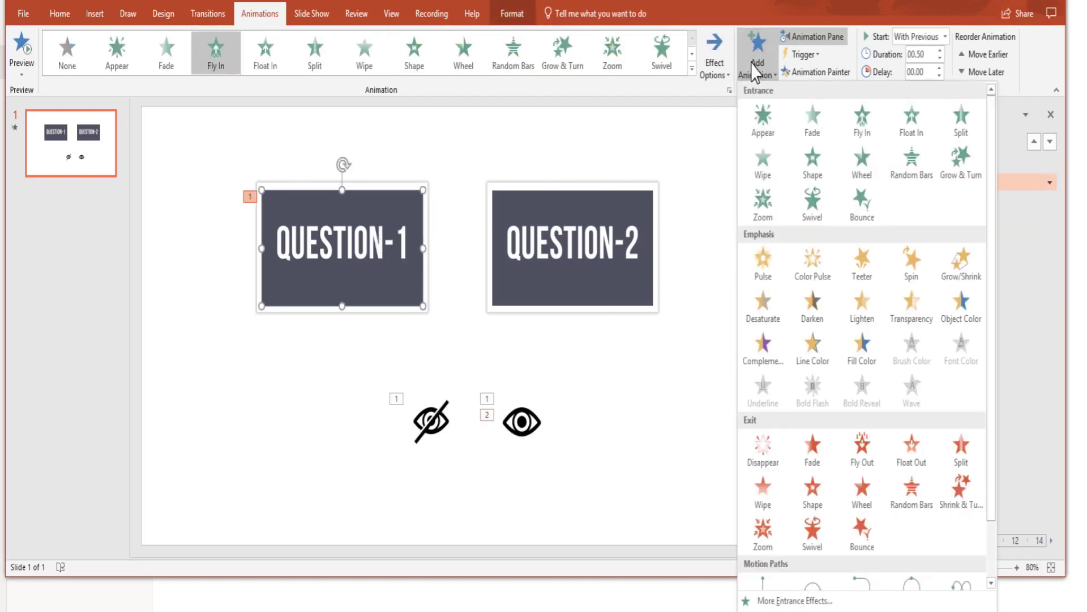
{"action": "left_click", "coordinate": [766, 450]}
{"action": "left_click", "coordinate": [944, 36]}
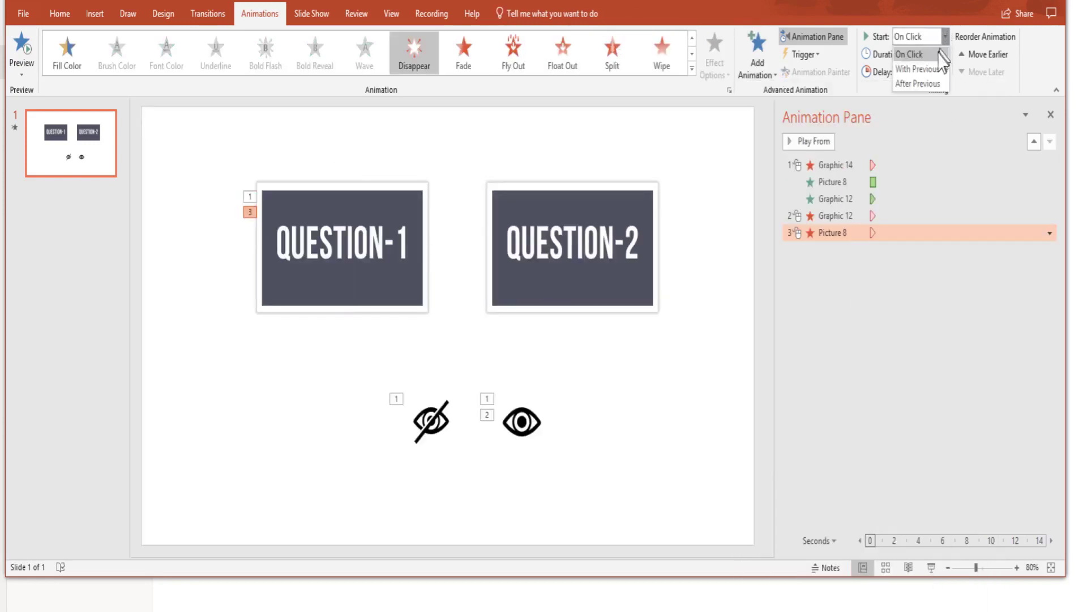
{"action": "left_click", "coordinate": [929, 72]}
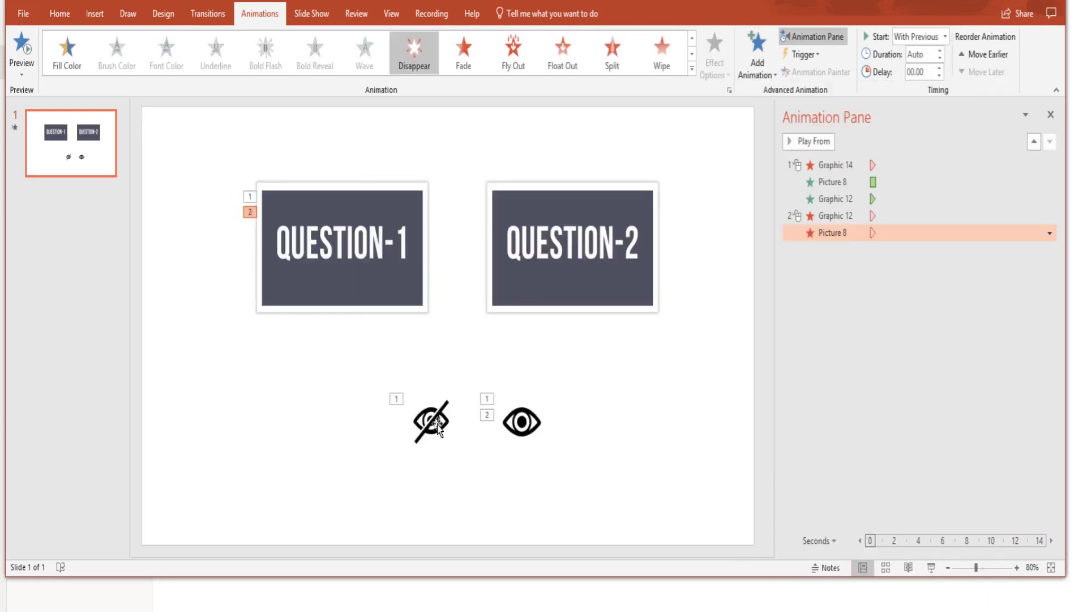
Give the crossed eye an Appear entrance starting With Previous, then run the slide show.
{"action": "left_click", "coordinate": [433, 424]}
{"action": "left_click", "coordinate": [757, 62]}
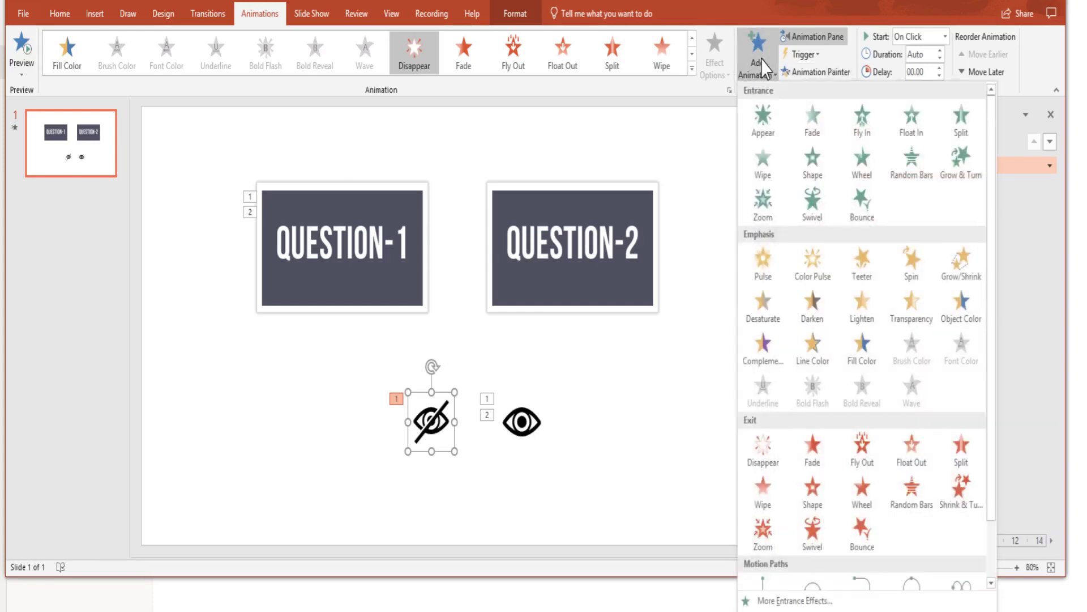
{"action": "left_click", "coordinate": [784, 131]}
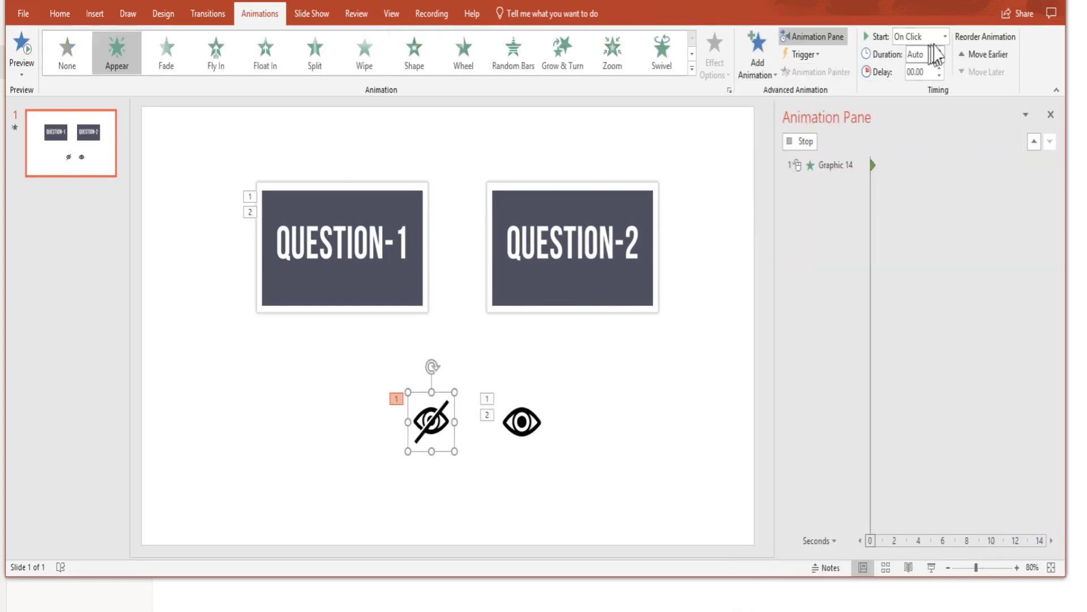
{"action": "left_click", "coordinate": [944, 36]}
{"action": "left_click", "coordinate": [929, 71]}
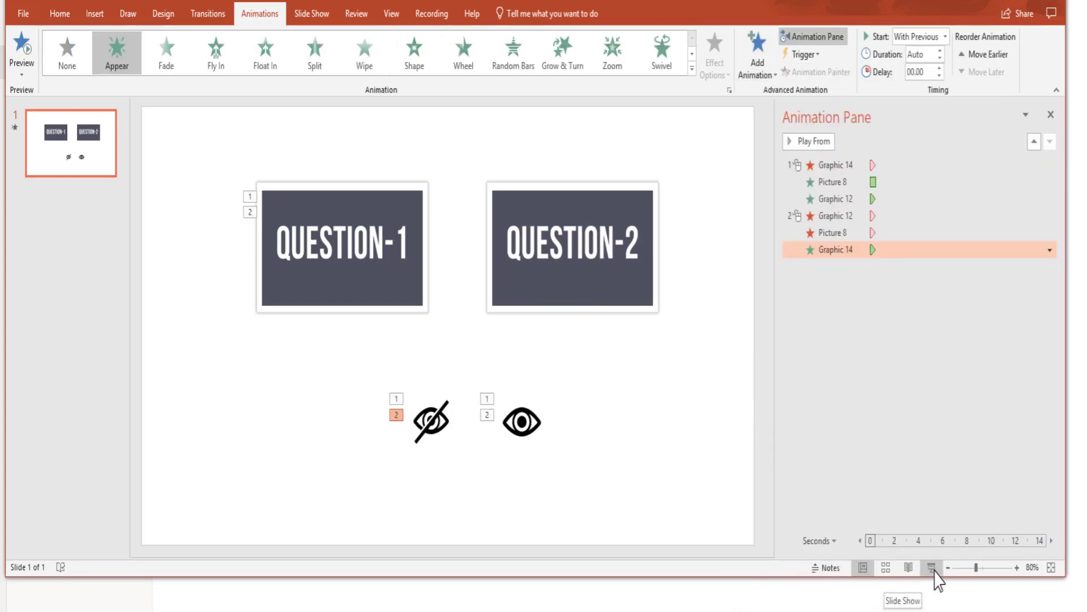
{"action": "left_click", "coordinate": [932, 567]}
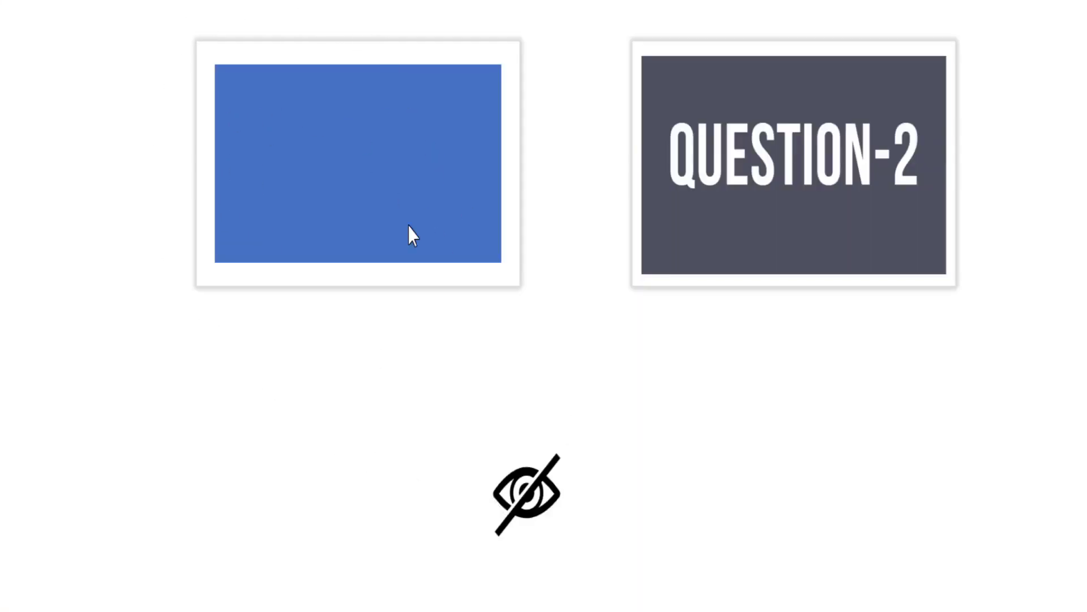
Reveal QUESTION-1 via the crossed eye, hide it via the open eye, then exit the show.
{"action": "left_click", "coordinate": [535, 499]}
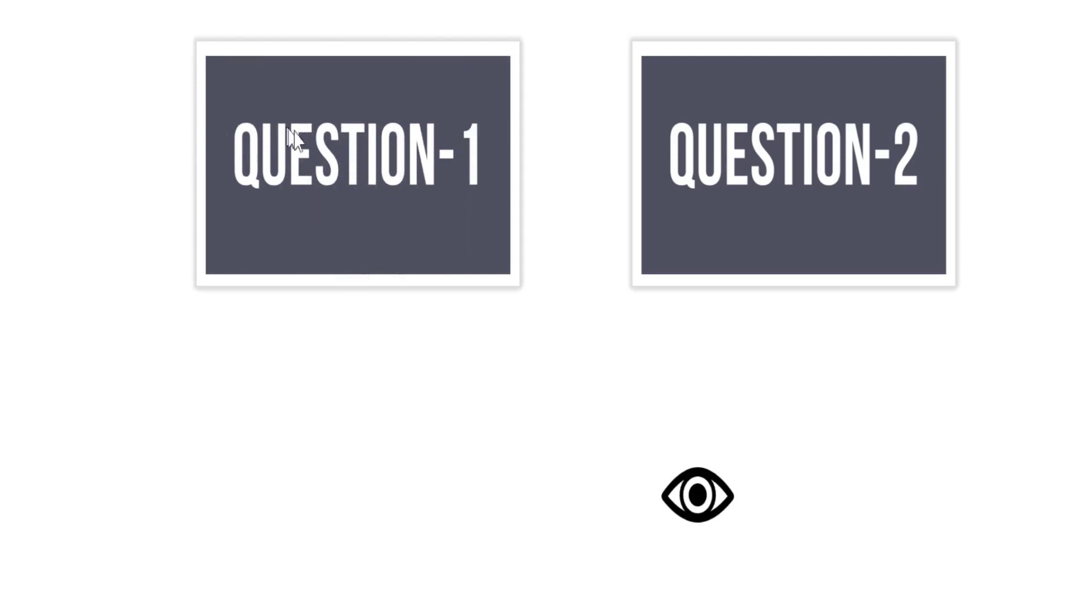
{"action": "left_click", "coordinate": [705, 508]}
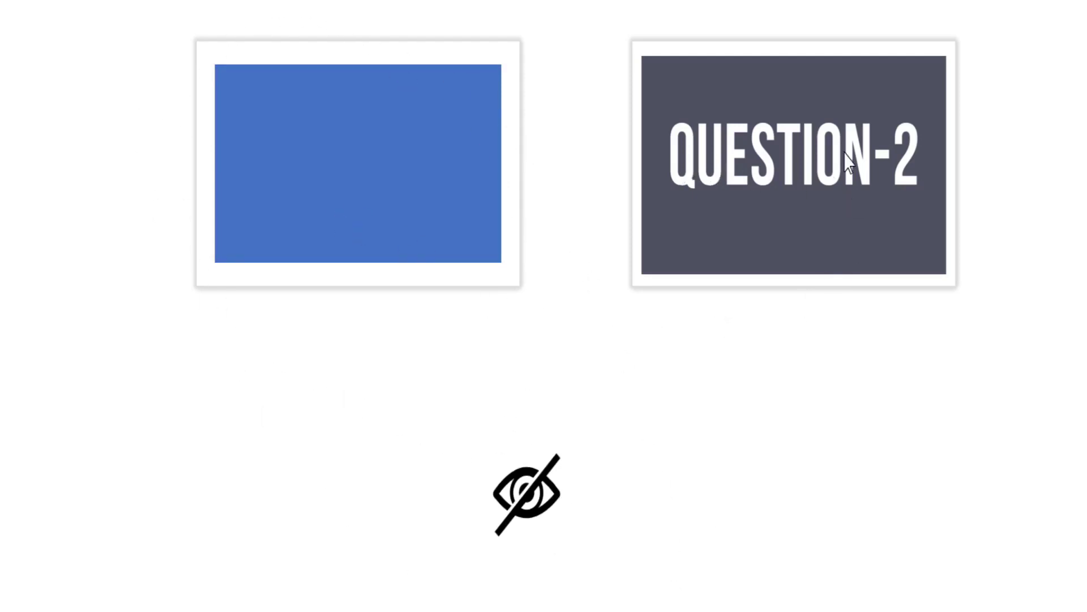
{"action": "key", "text": "Escape"}
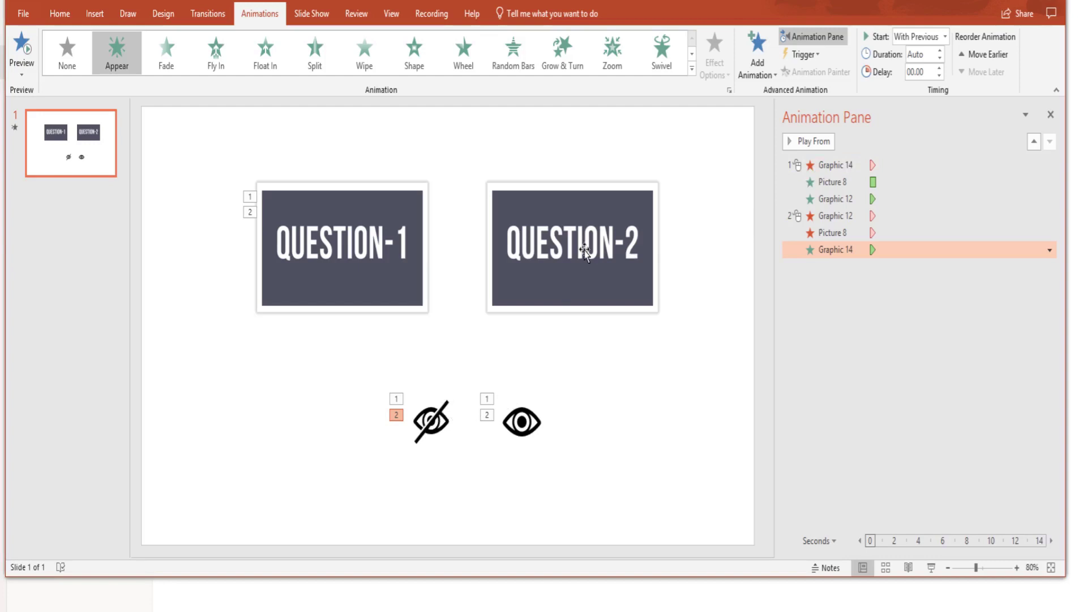
Add a Disappear exit to the crossed-eye icon.
{"action": "left_click", "coordinate": [430, 418]}
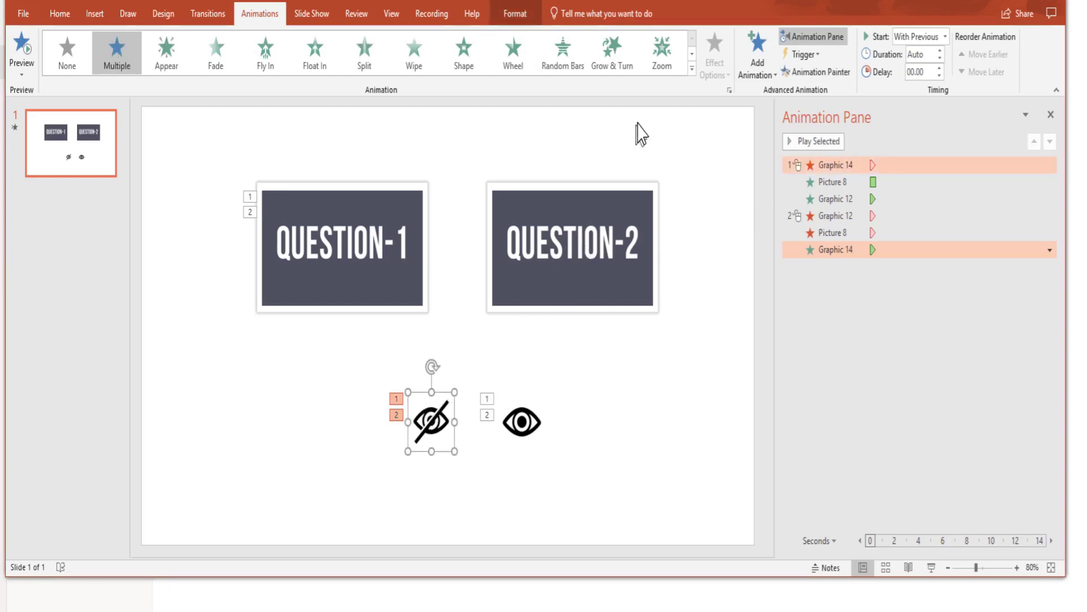
{"action": "left_click", "coordinate": [749, 72]}
{"action": "left_click", "coordinate": [763, 448]}
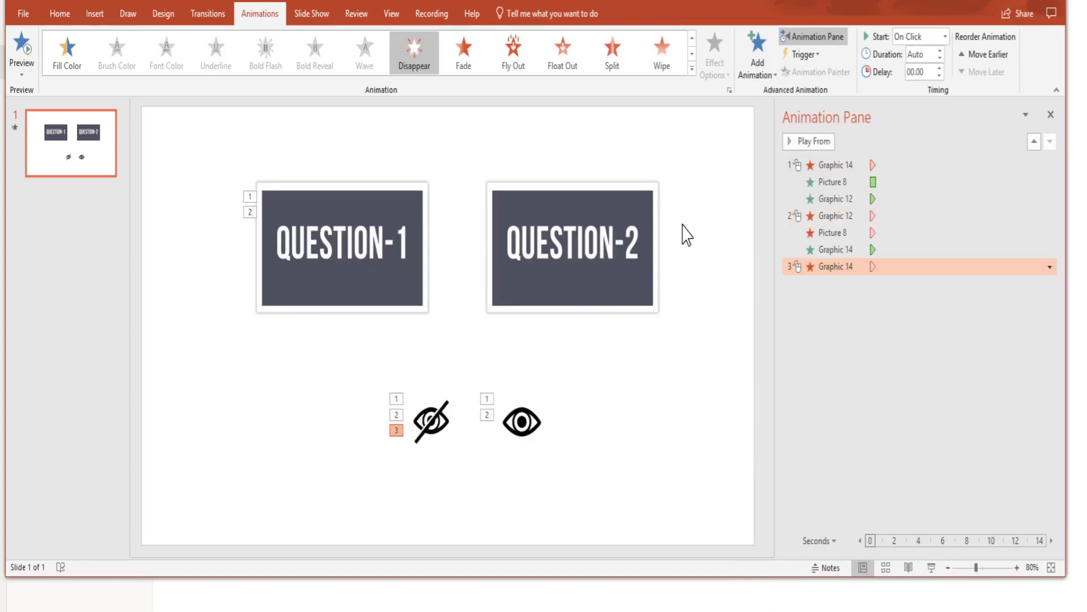
Give QUESTION-2 a Fly In entrance from the right, starting With Previous.
{"action": "left_click", "coordinate": [607, 248]}
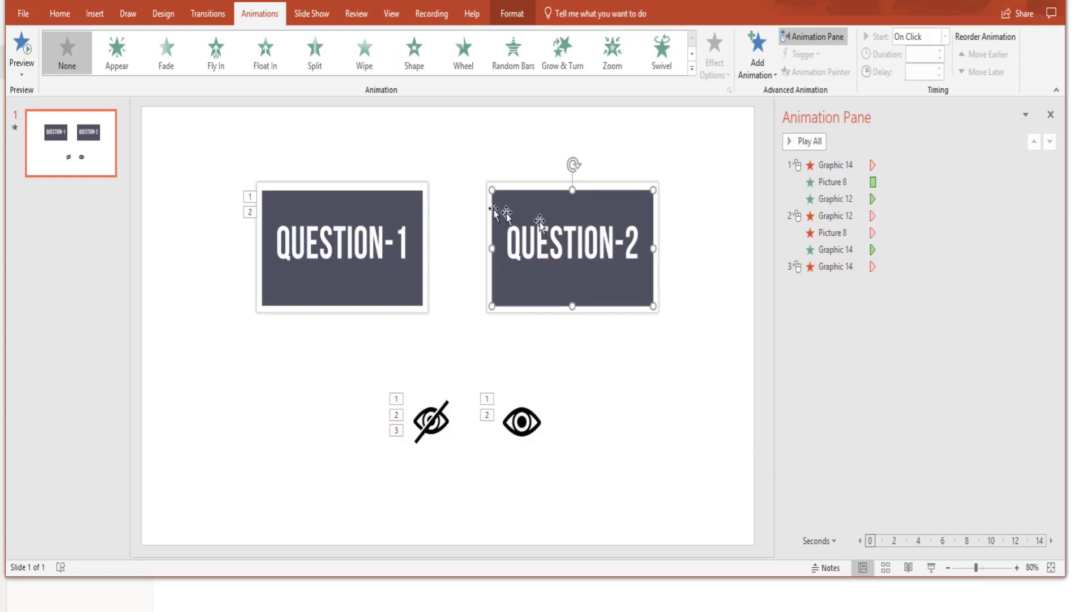
{"action": "left_click", "coordinate": [215, 54]}
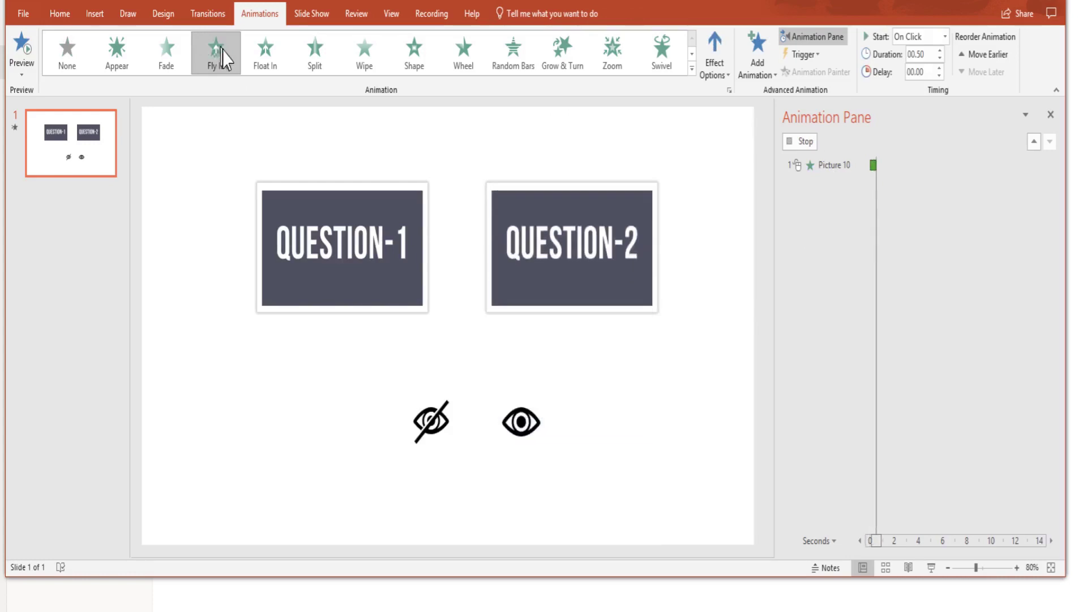
{"action": "left_click", "coordinate": [716, 62]}
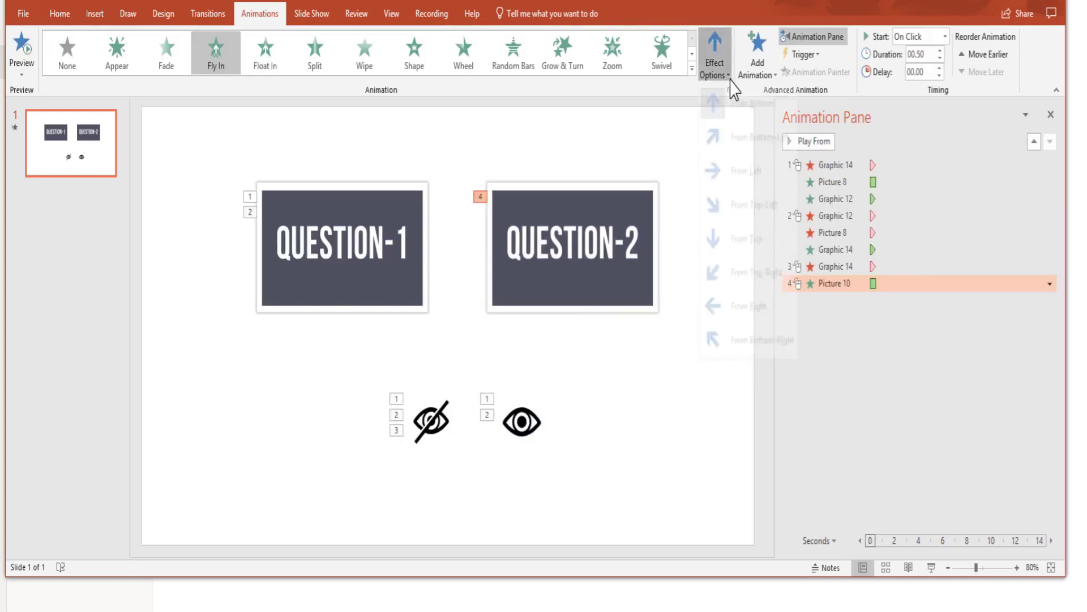
{"action": "left_click", "coordinate": [745, 316]}
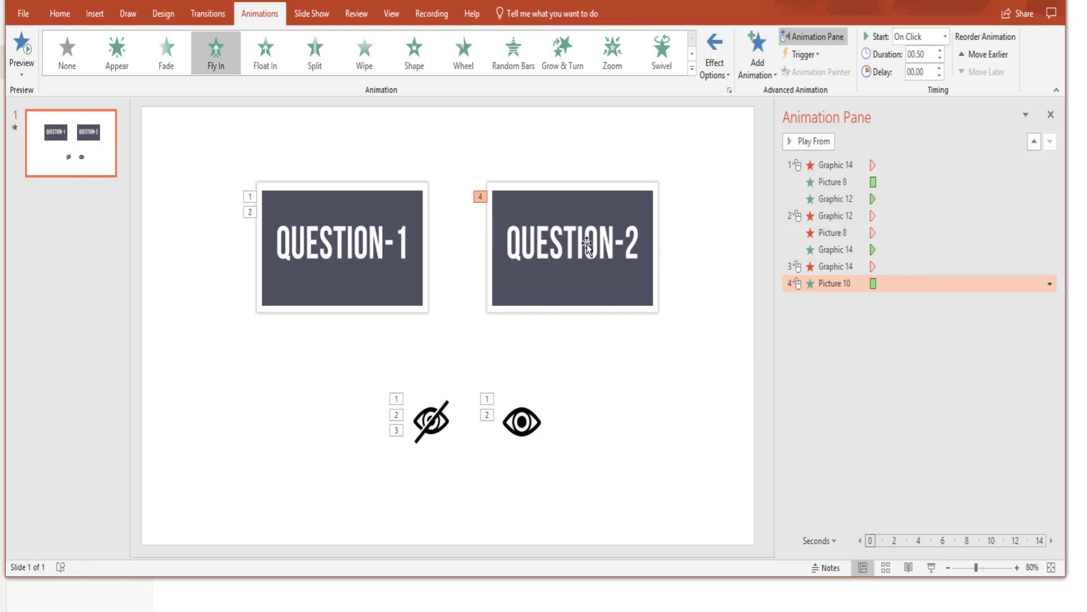
{"action": "left_click", "coordinate": [944, 36]}
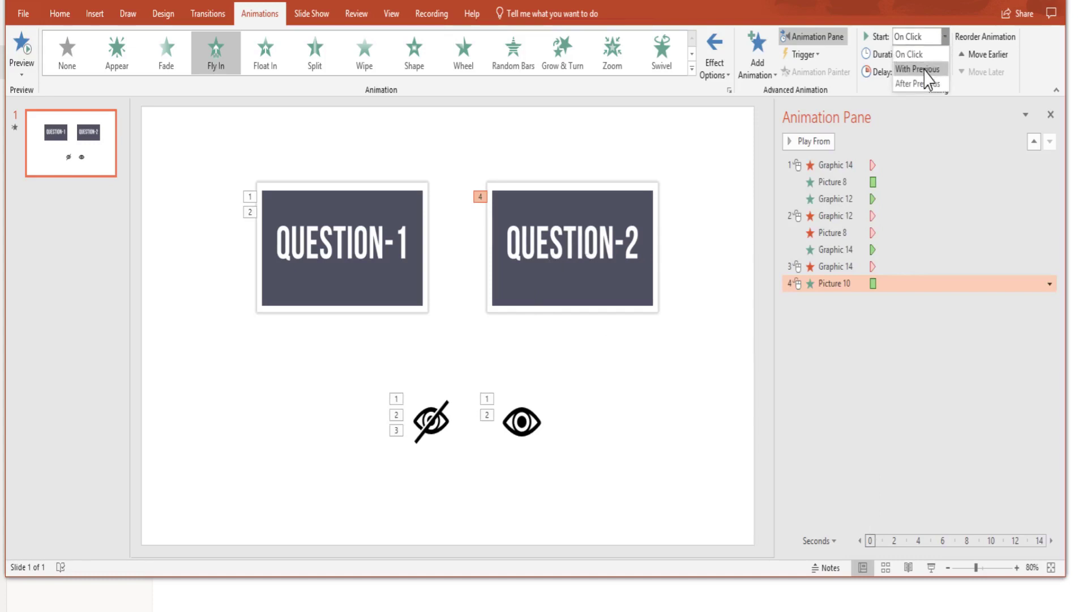
{"action": "left_click", "coordinate": [918, 69]}
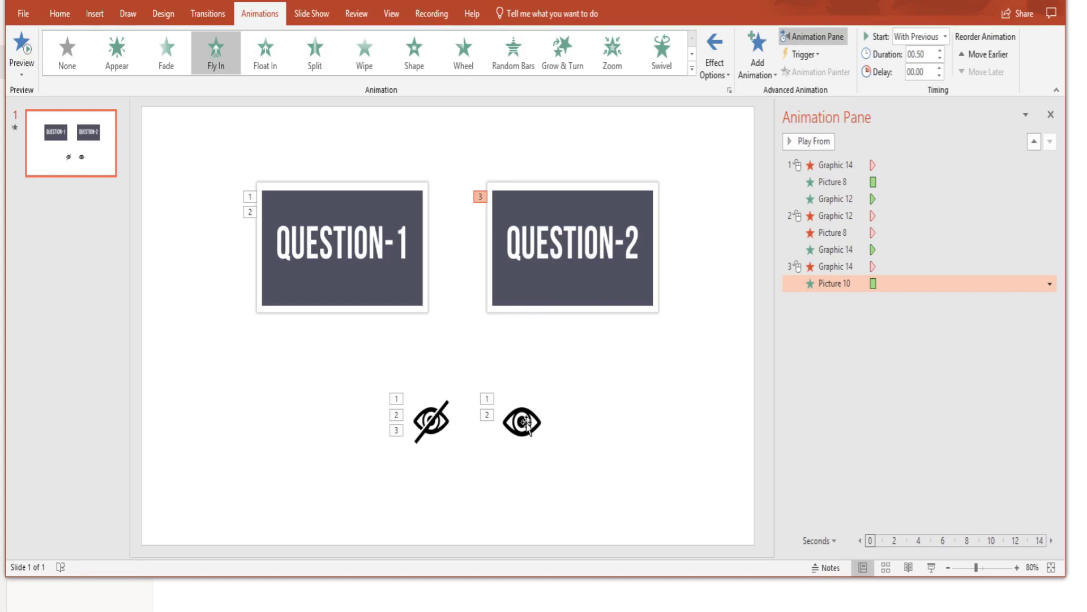
Add an Appear entrance to the open-eye icon.
{"action": "left_click", "coordinate": [527, 428]}
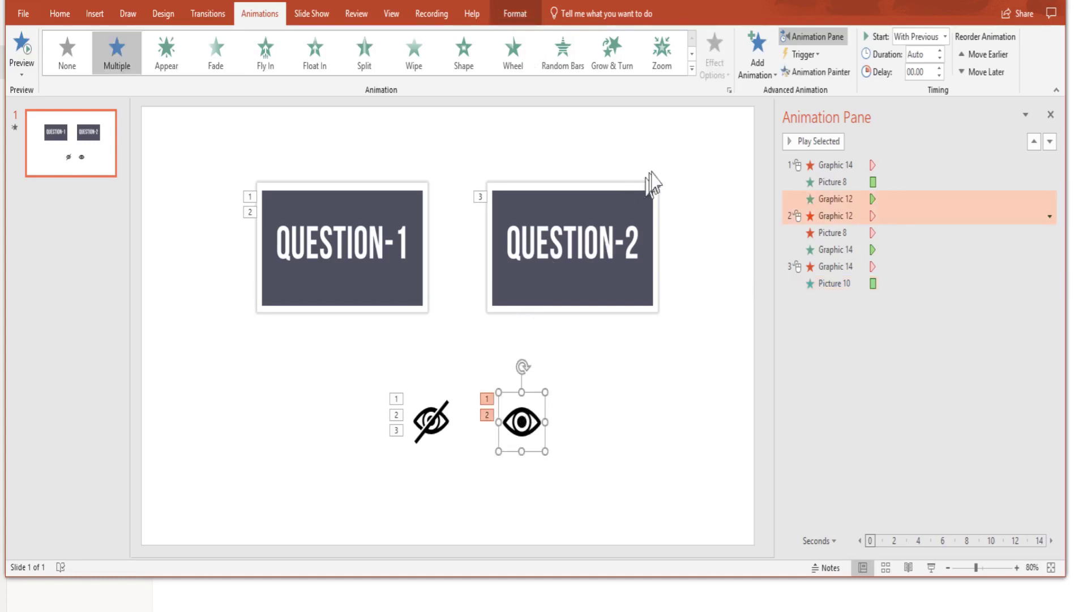
{"action": "left_click", "coordinate": [757, 71]}
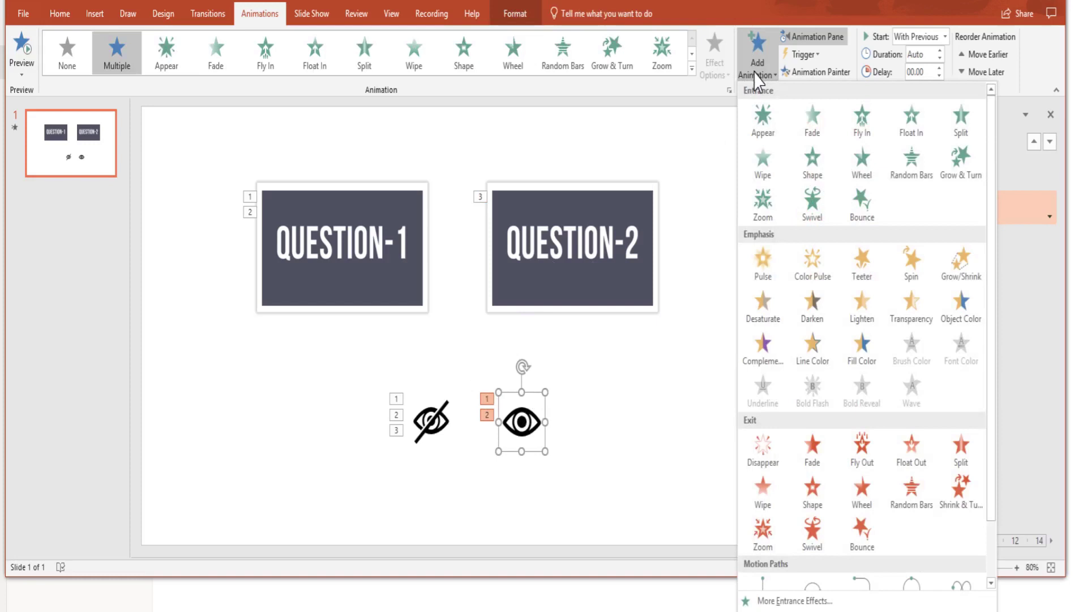
{"action": "left_click", "coordinate": [763, 119]}
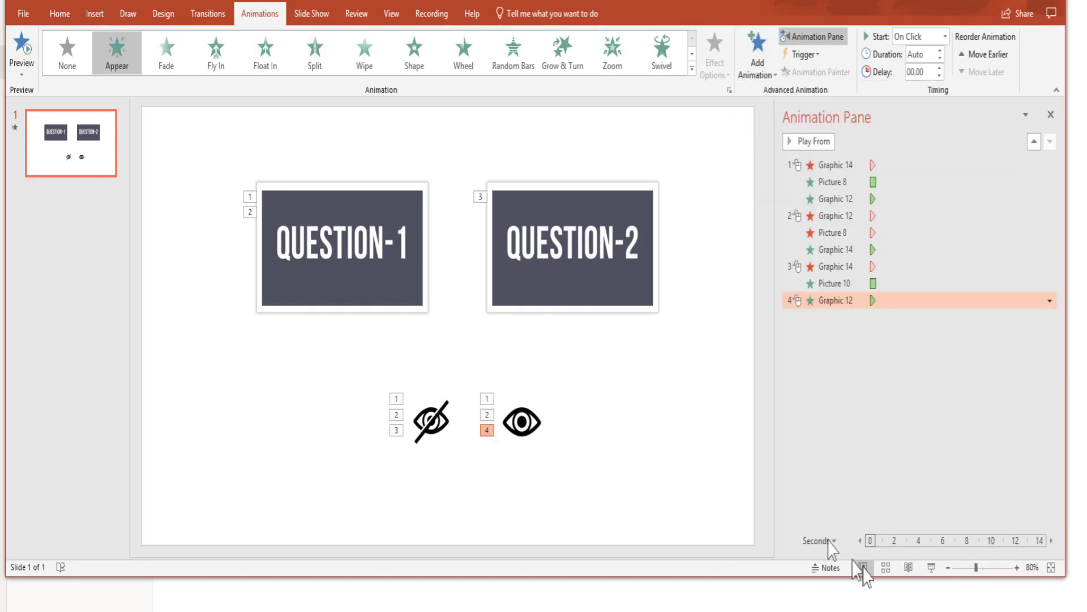
Run the slide show, clicking through QUESTION-1's reveal and hide and QUESTION-2's arrival, then exit.
{"action": "left_click", "coordinate": [932, 567]}
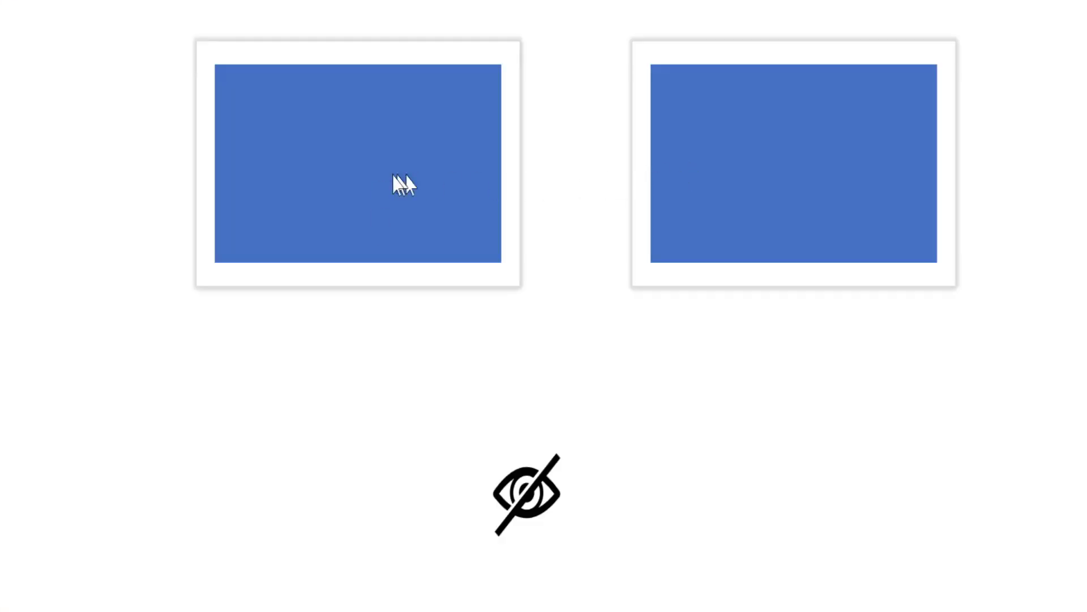
{"action": "left_click", "coordinate": [542, 499]}
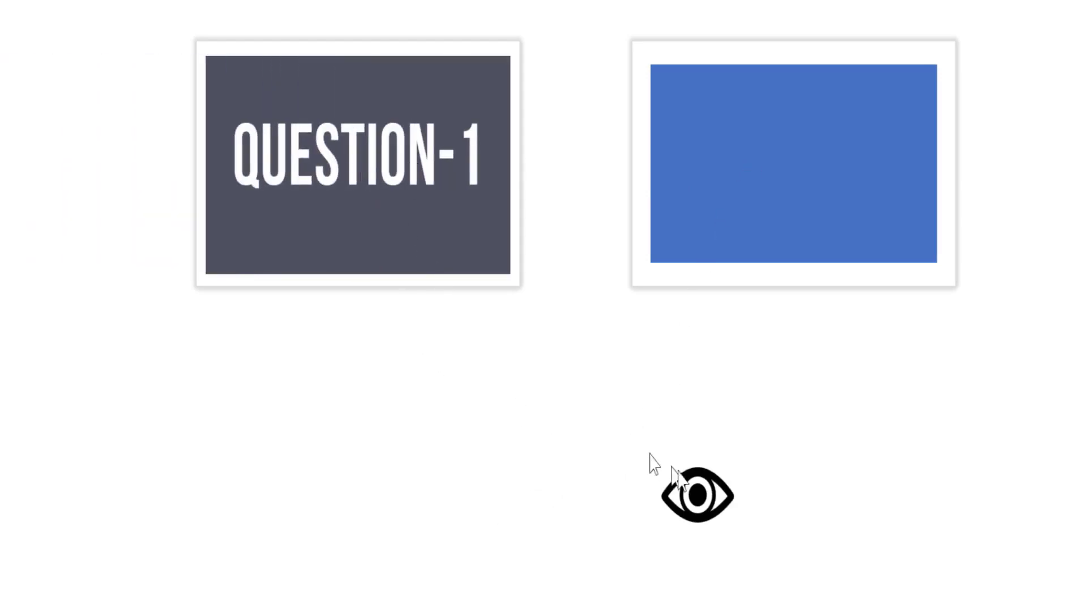
{"action": "left_click", "coordinate": [707, 500]}
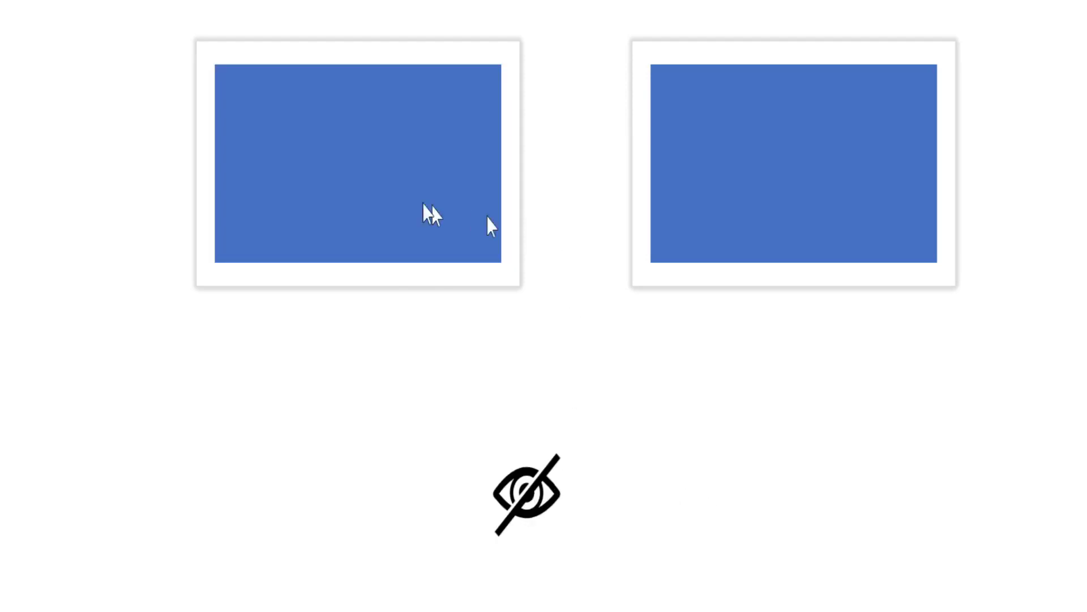
{"action": "left_click", "coordinate": [549, 504]}
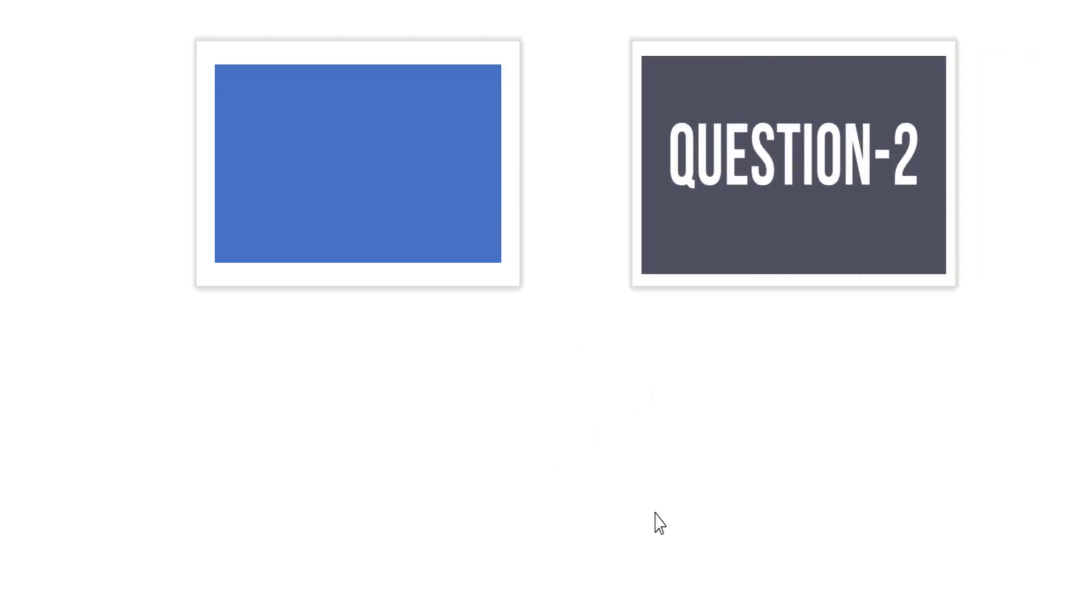
{"action": "key", "text": "Escape"}
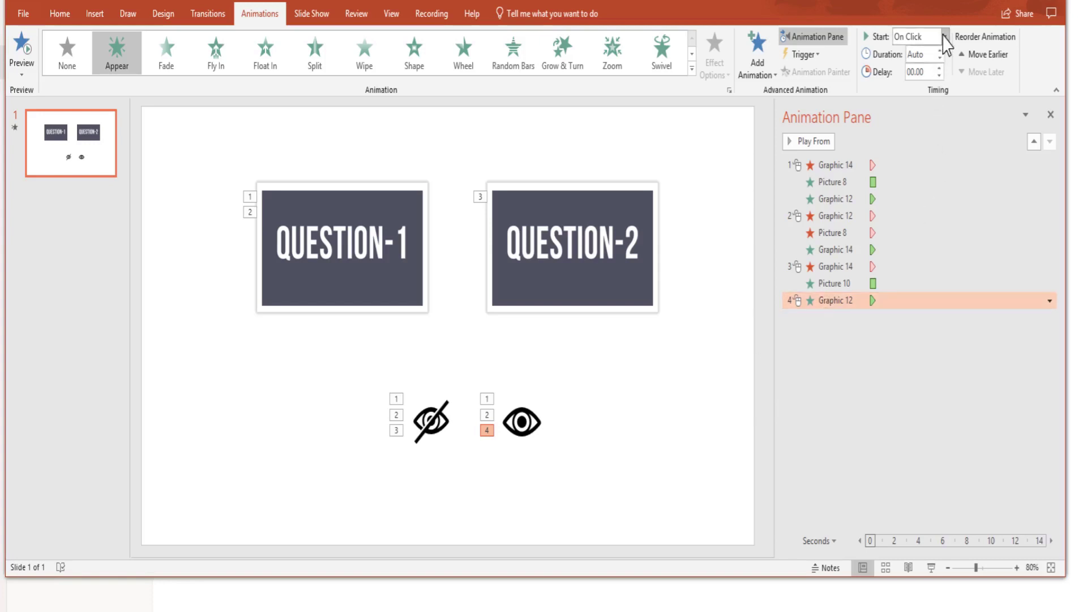
Set the open eye's Appear to With Previous and confirm in the show it arrives with QUESTION-2.
{"action": "left_click", "coordinate": [945, 36]}
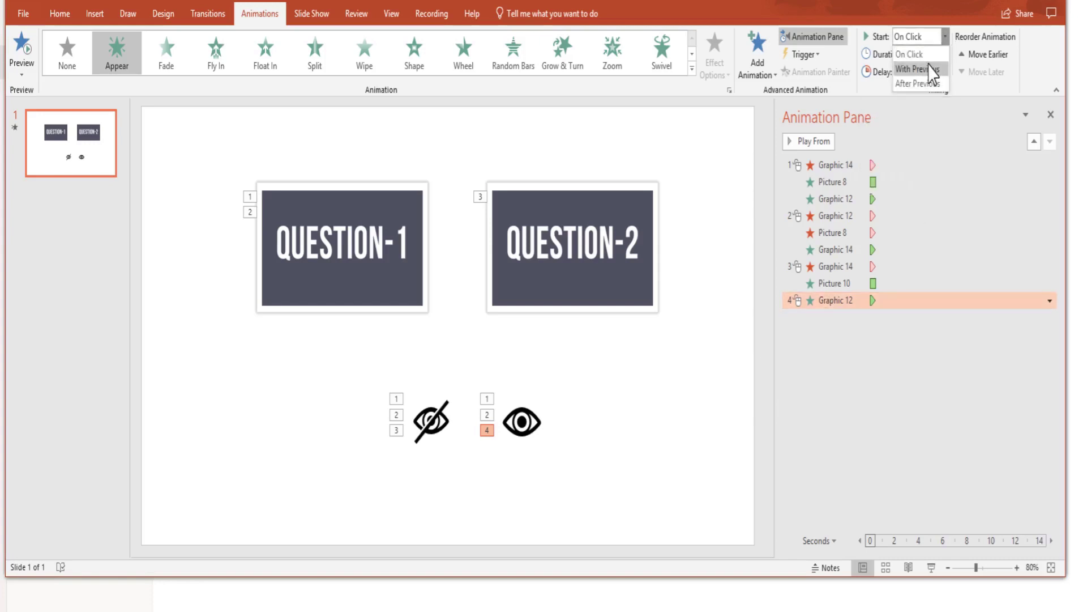
{"action": "left_click", "coordinate": [931, 69]}
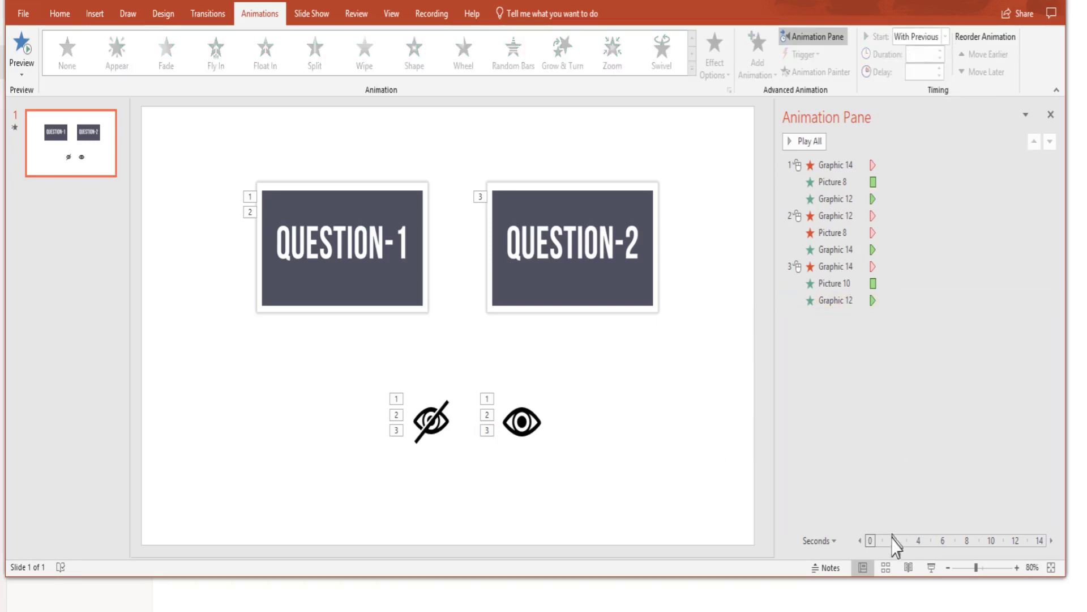
{"action": "left_click", "coordinate": [932, 567]}
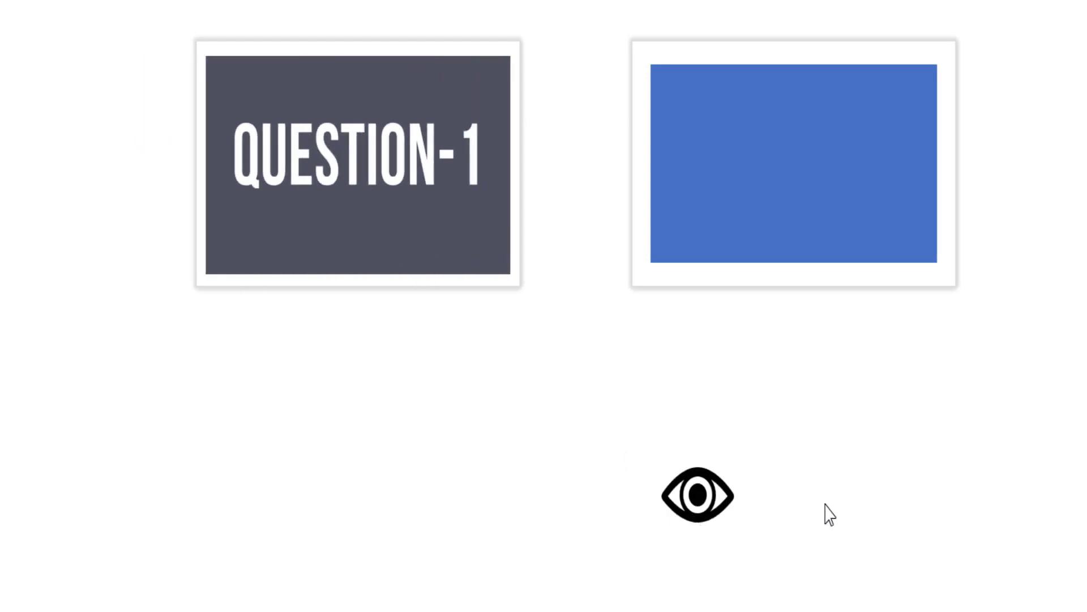
{"action": "left_click", "coordinate": [728, 502]}
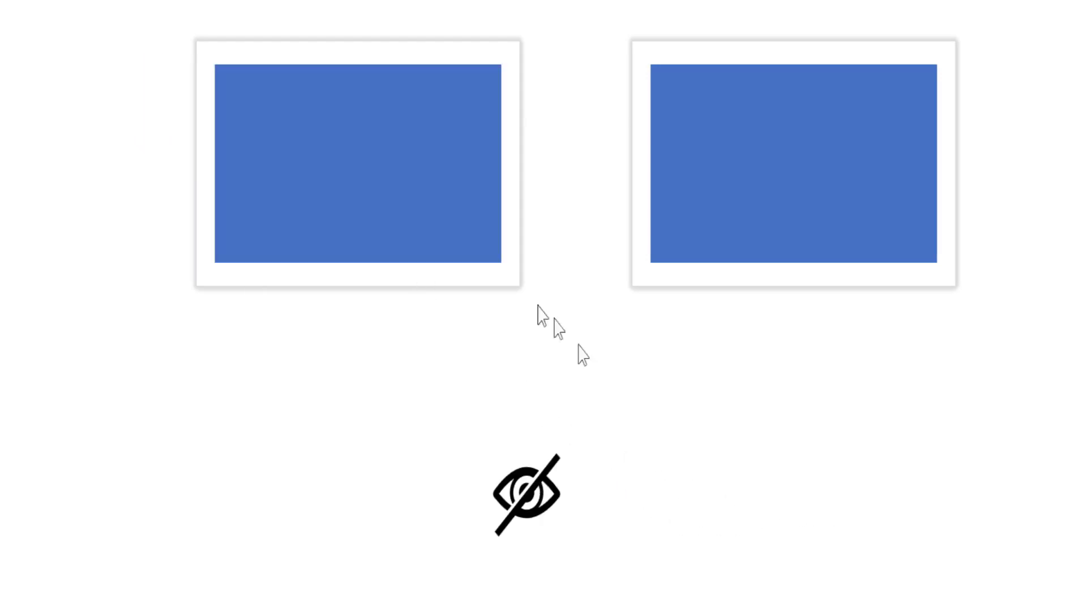
{"action": "left_click", "coordinate": [540, 490]}
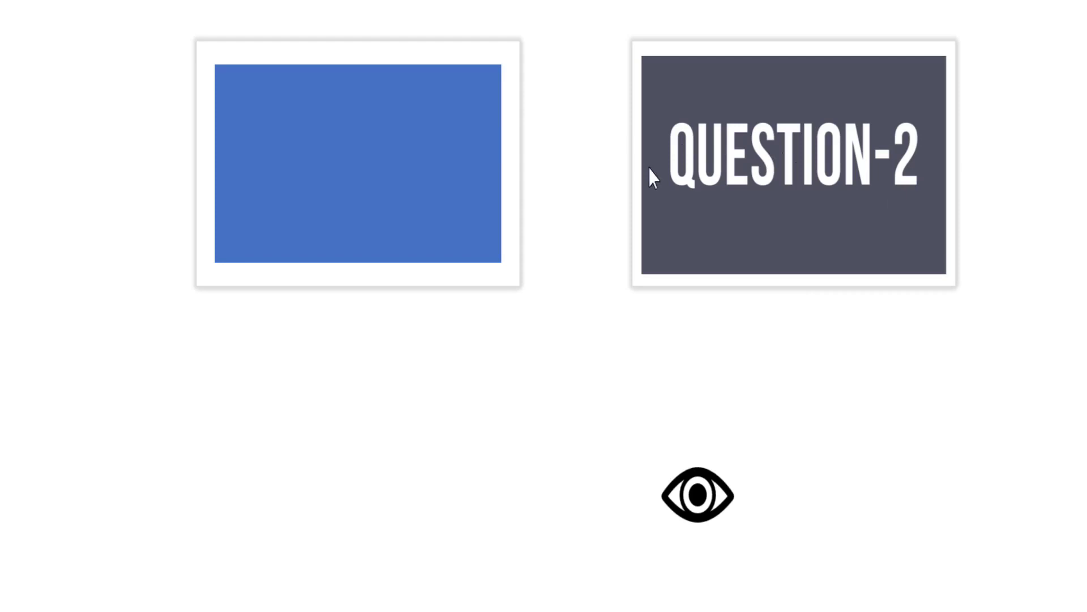
{"action": "key", "text": "Escape"}
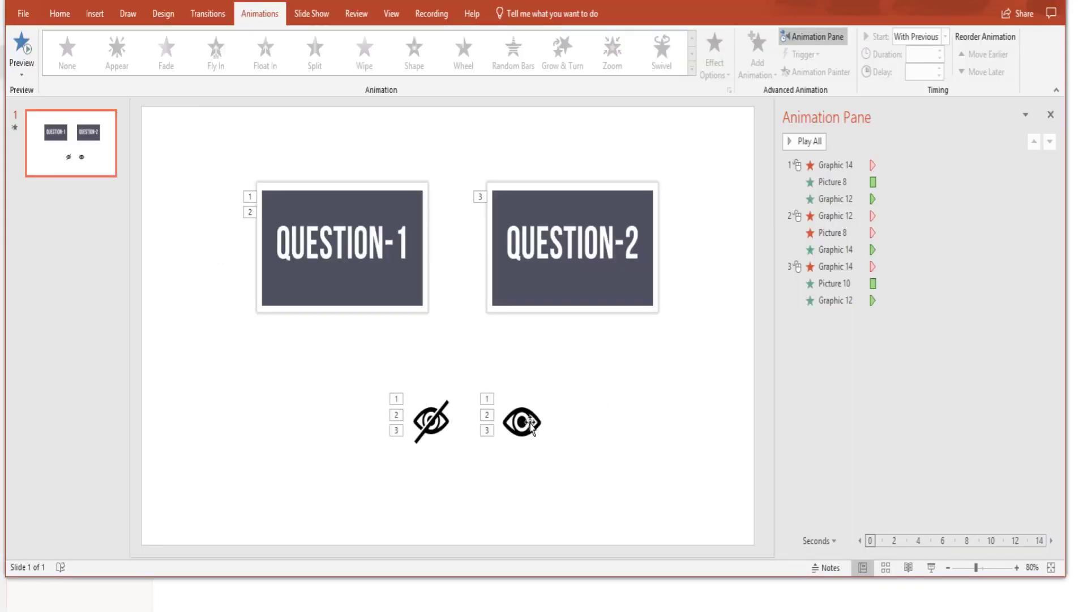
Add Disappear exits to the open eye and the QUESTION-2 picture.
{"action": "left_click", "coordinate": [531, 424]}
{"action": "left_click", "coordinate": [762, 71]}
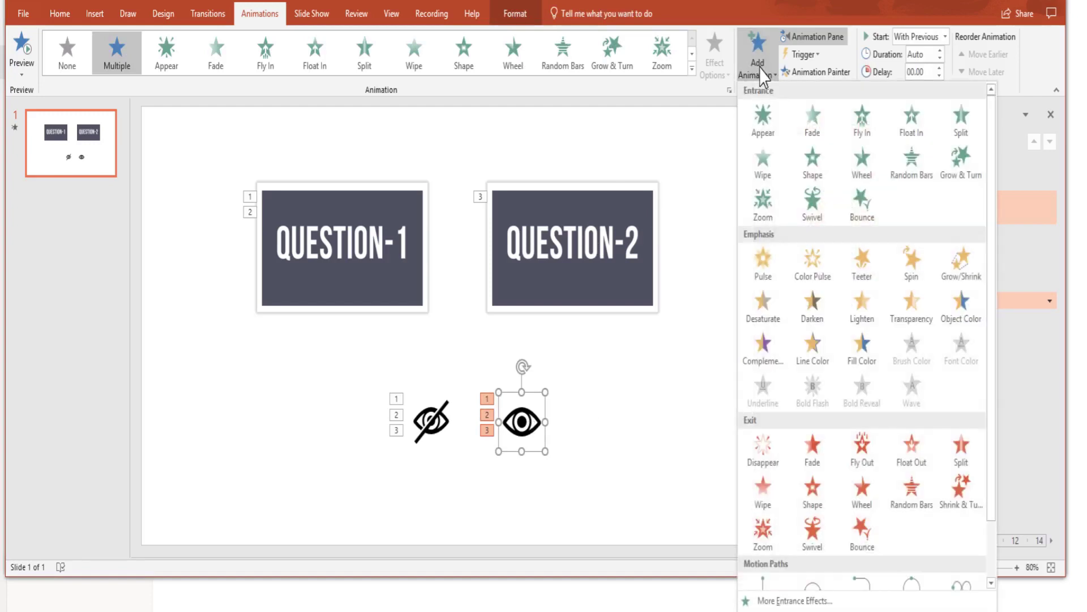
{"action": "left_click", "coordinate": [763, 449]}
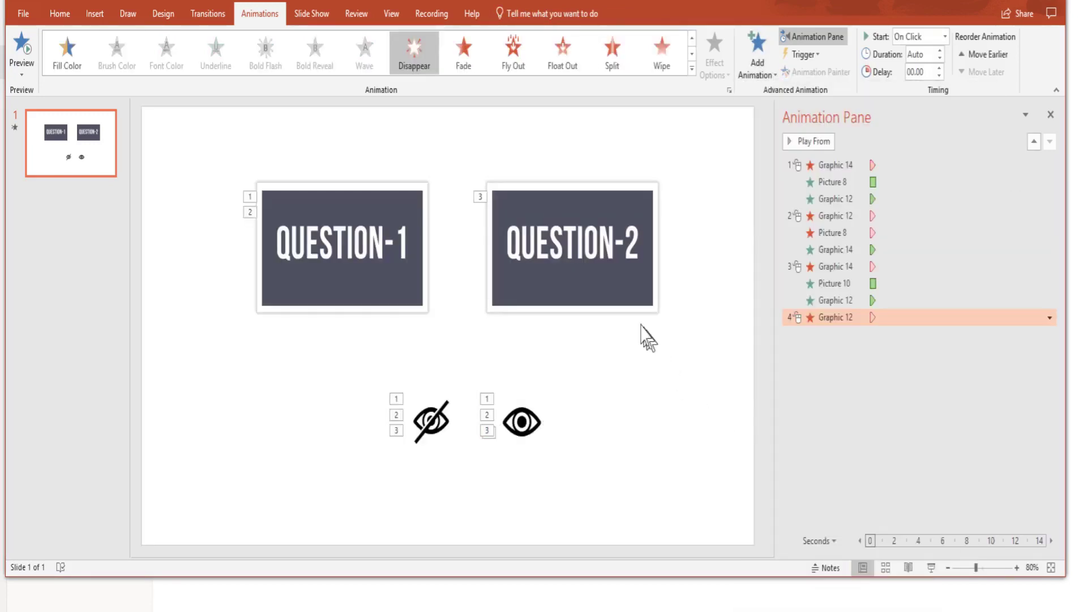
{"action": "left_click", "coordinate": [593, 241]}
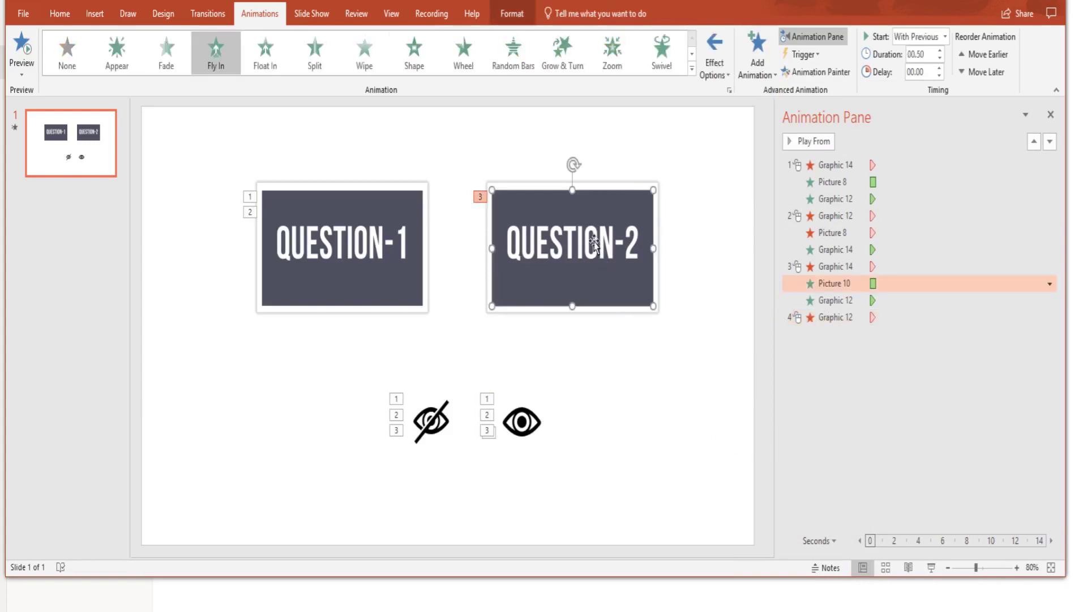
{"action": "left_click", "coordinate": [756, 71]}
{"action": "left_click", "coordinate": [763, 450]}
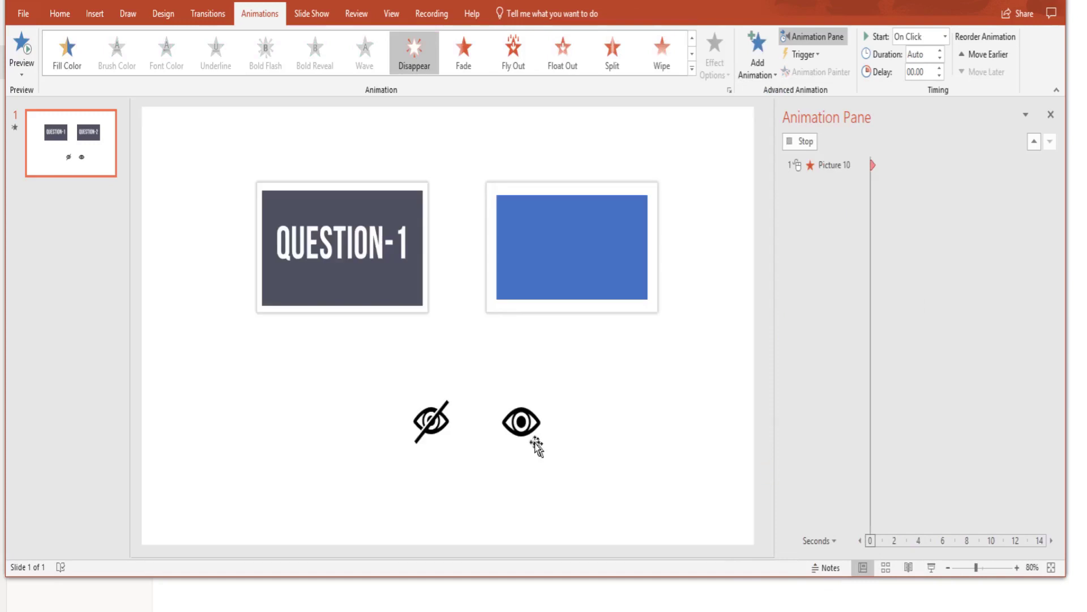
Make the crossed eye reappear, set it and QUESTION-2's Disappear to With Previous, then run the show.
{"action": "left_click", "coordinate": [446, 420]}
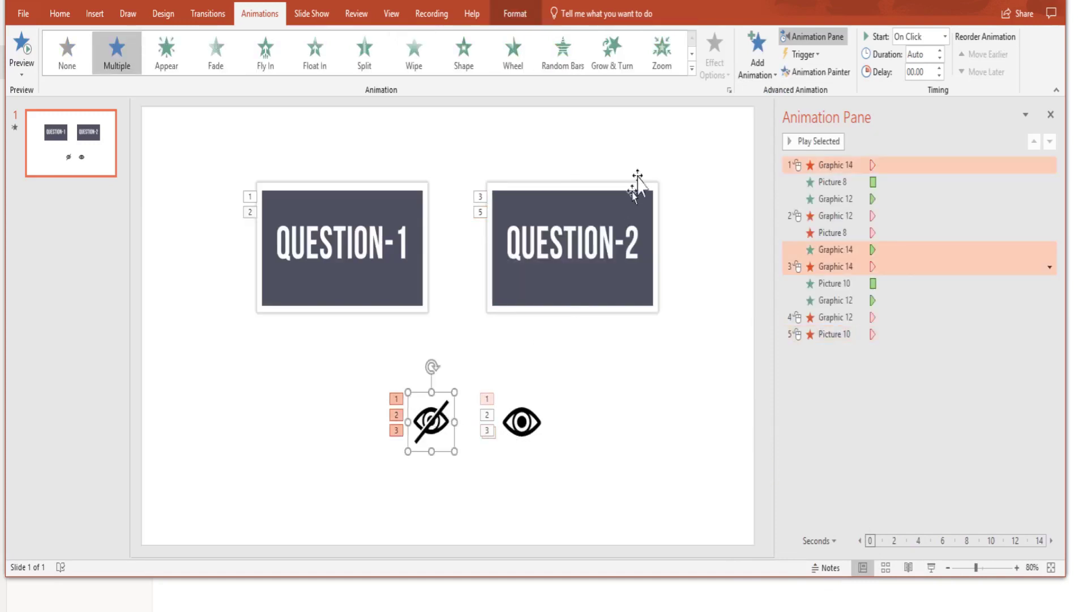
{"action": "left_click", "coordinate": [758, 69]}
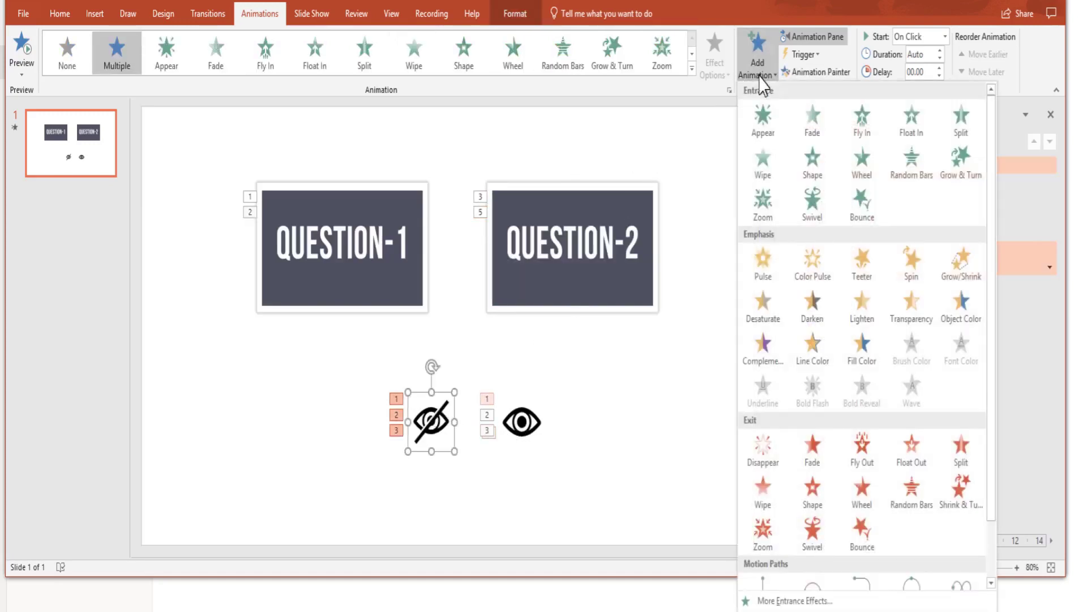
{"action": "left_click", "coordinate": [764, 122]}
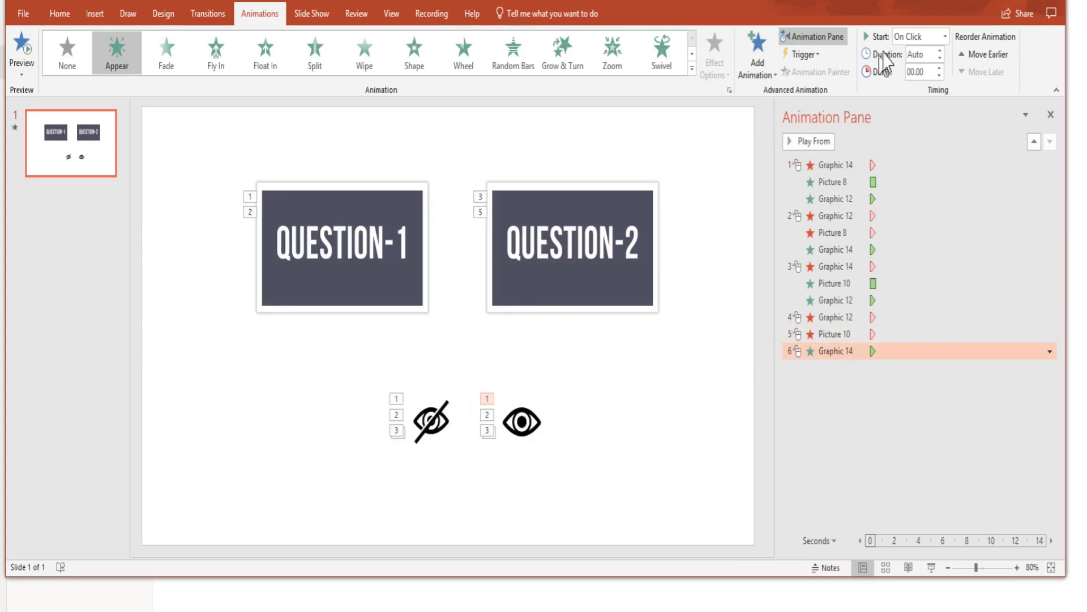
{"action": "left_click", "coordinate": [943, 37]}
{"action": "left_click", "coordinate": [937, 67]}
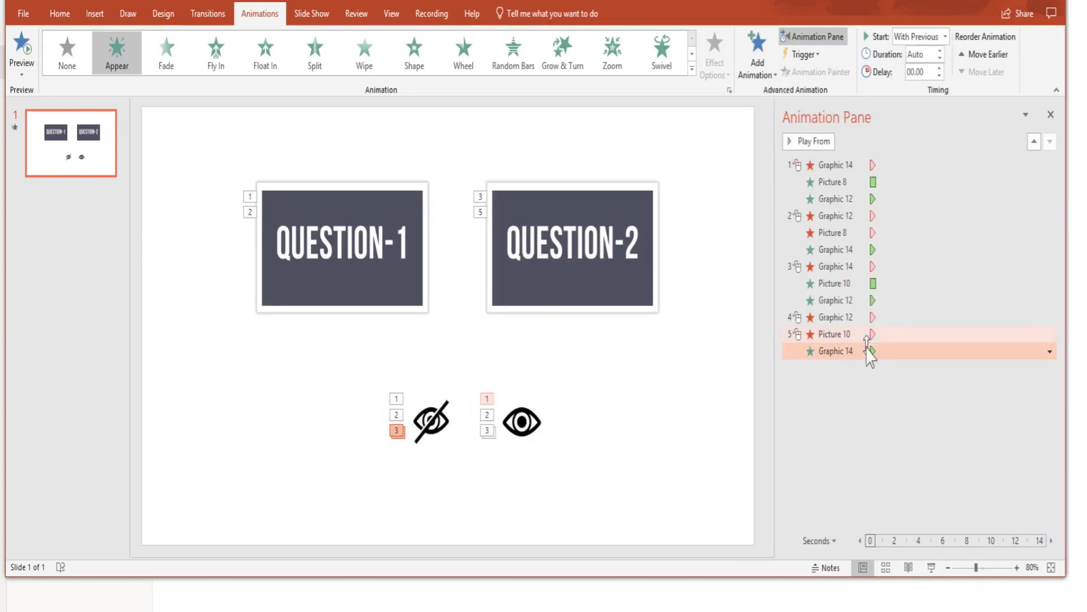
{"action": "left_click", "coordinate": [844, 335]}
{"action": "left_click", "coordinate": [944, 36]}
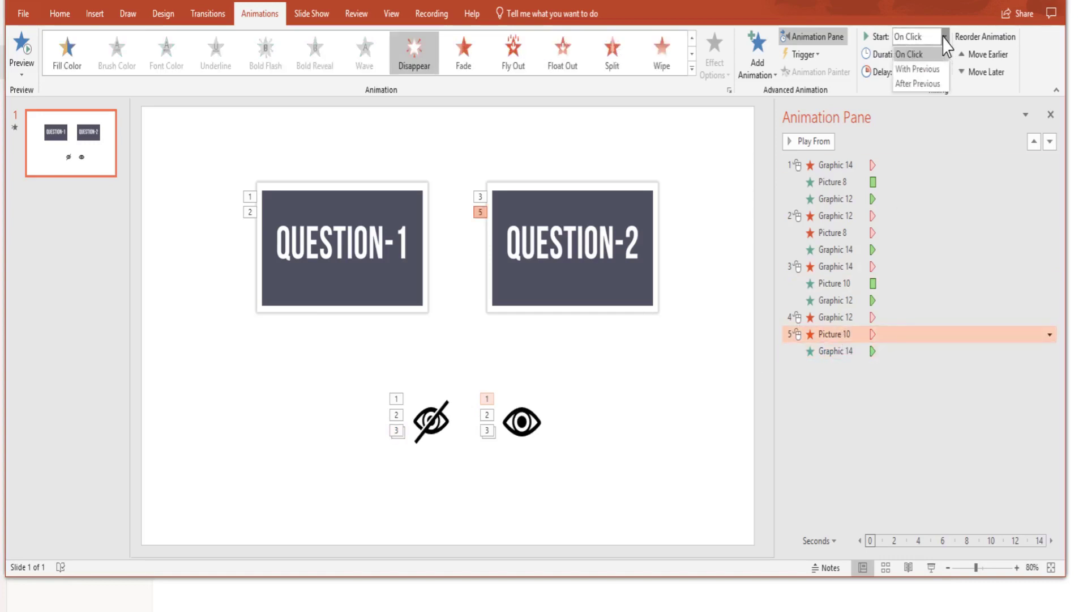
{"action": "left_click", "coordinate": [934, 69]}
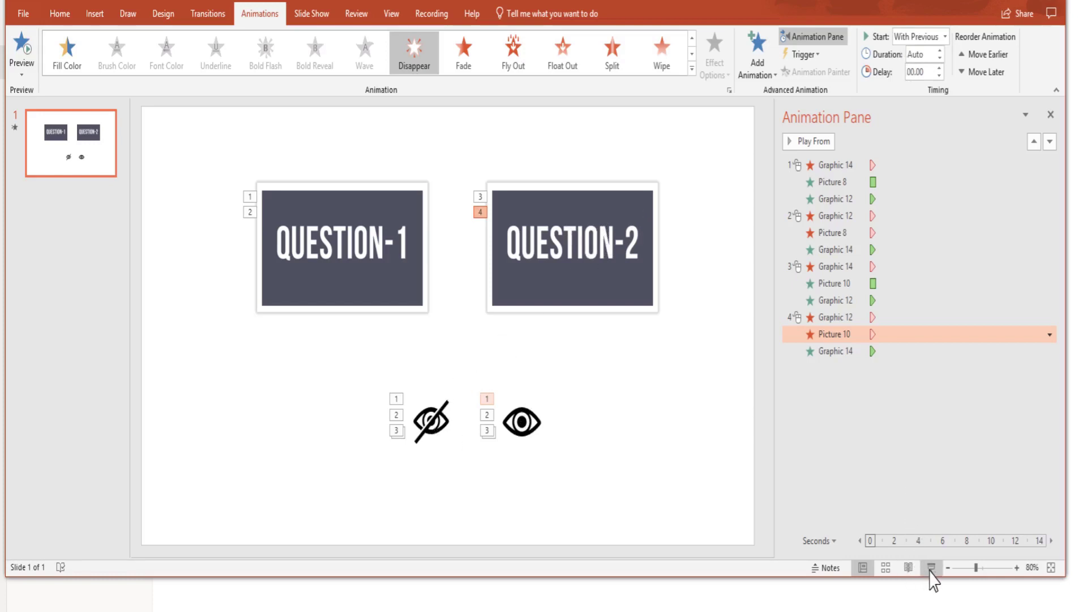
{"action": "left_click", "coordinate": [930, 569]}
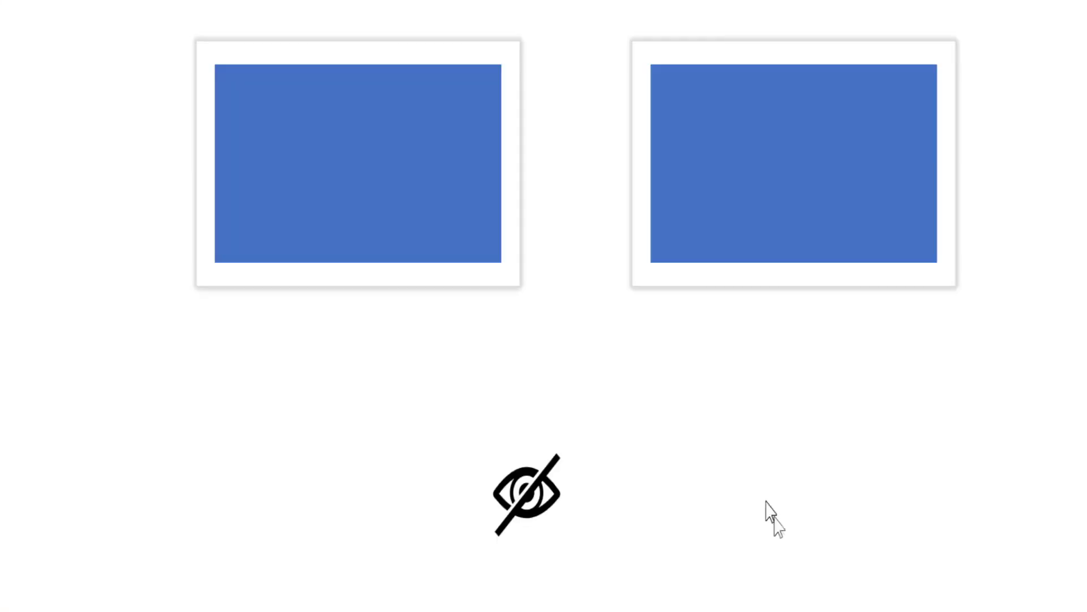
{"action": "left_click", "coordinate": [534, 501]}
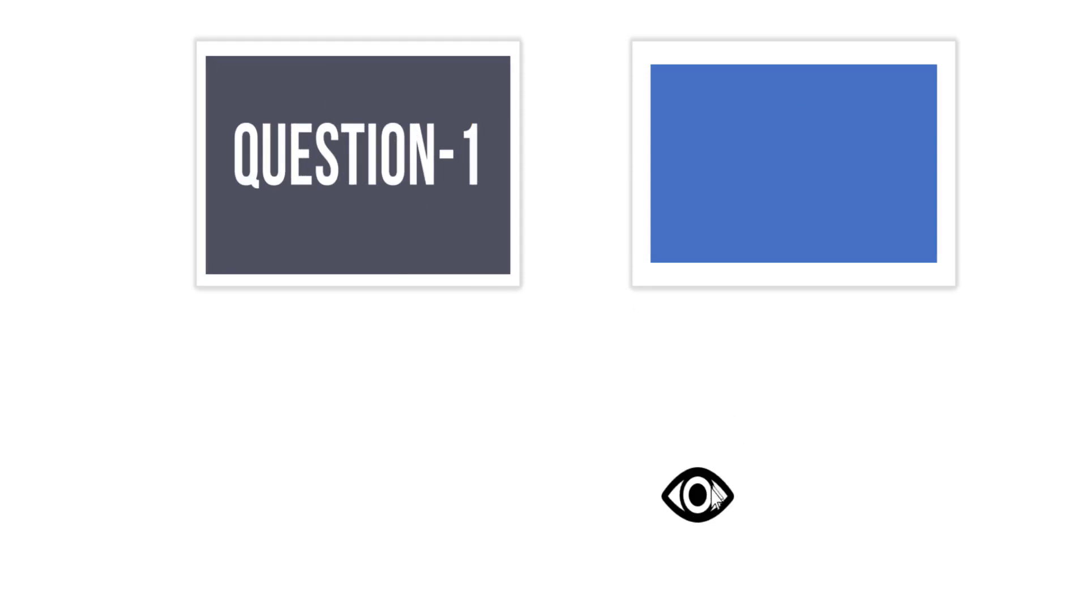
{"action": "left_click", "coordinate": [707, 497]}
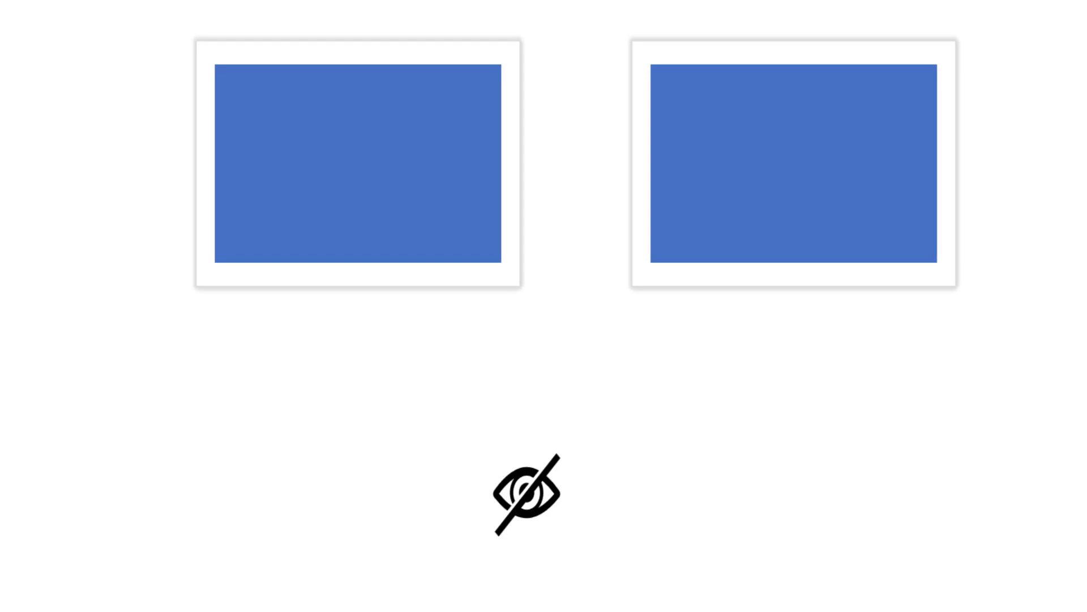
{"action": "left_click", "coordinate": [528, 490]}
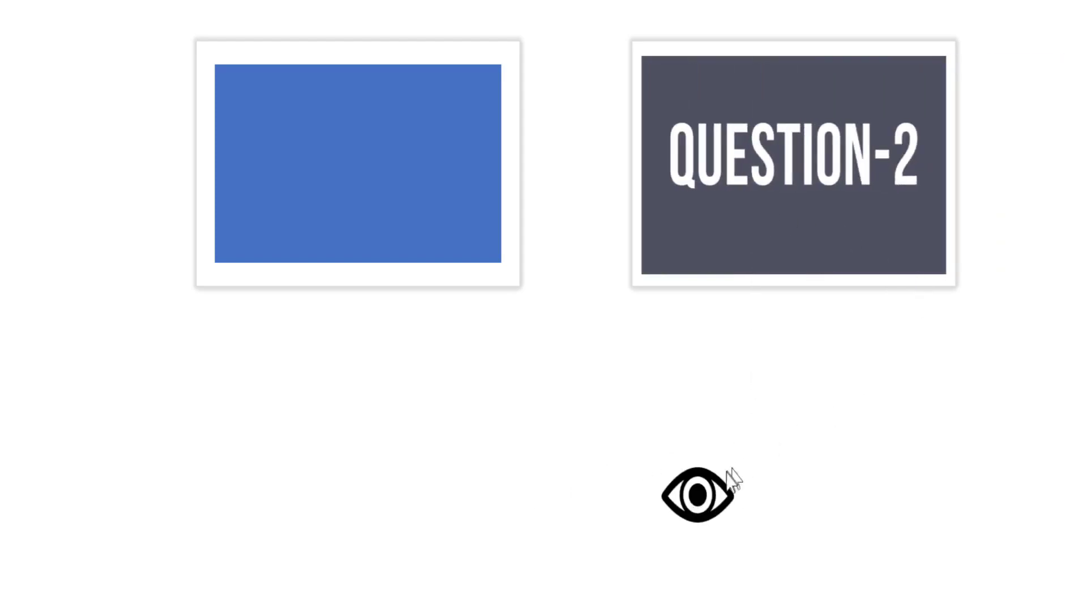
{"action": "left_click", "coordinate": [705, 490]}
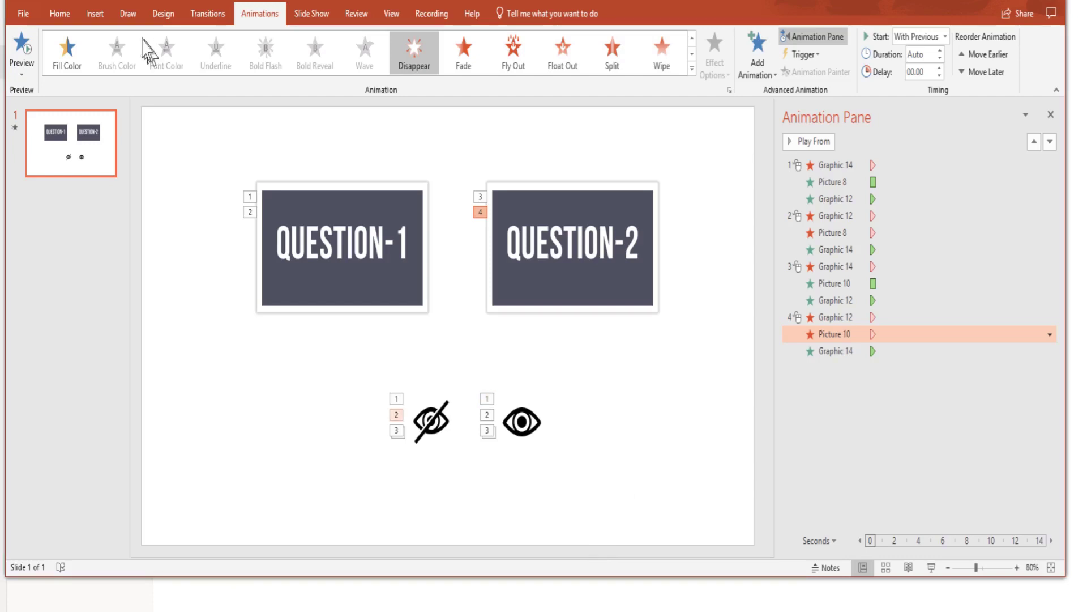
Draw a text box across the slide top and type the title 'Revealing 2 Quiz Questions One at a time and Hiding them'.
{"action": "left_click", "coordinate": [98, 14]}
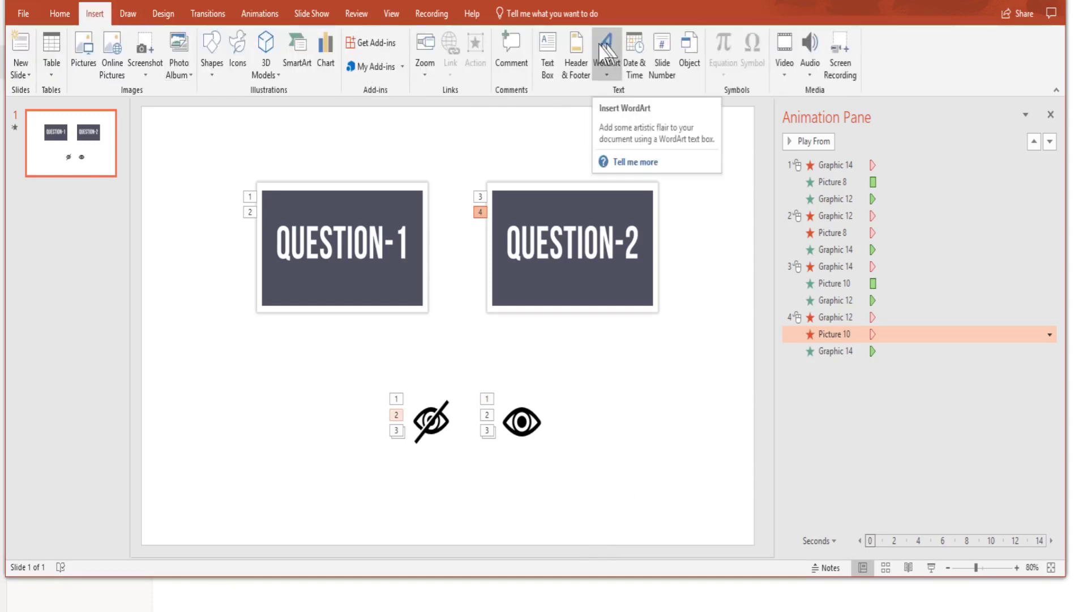
{"action": "left_click", "coordinate": [548, 51]}
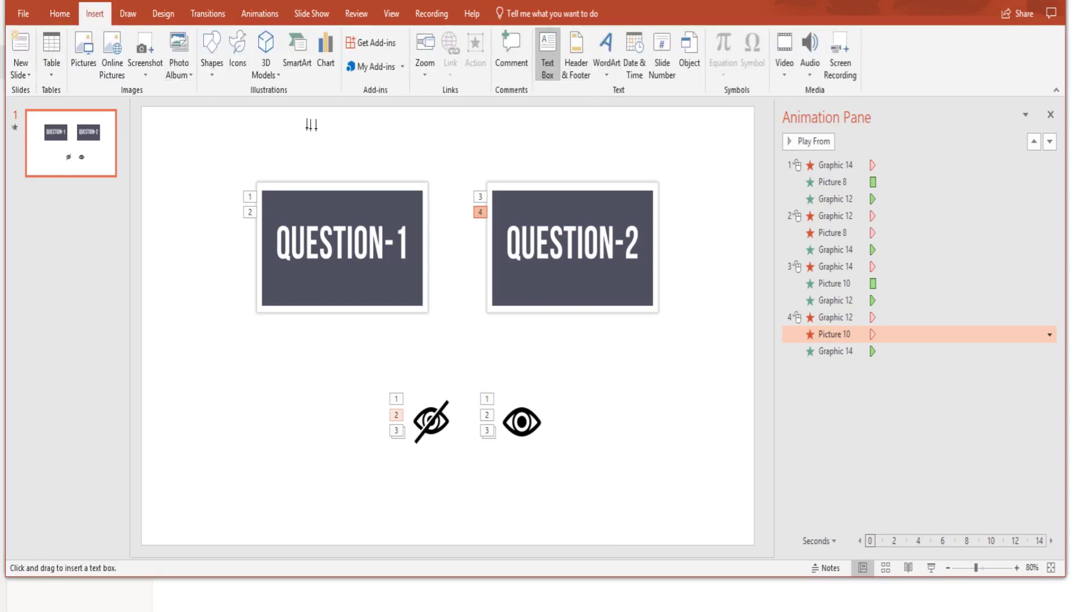
{"action": "left_click_drag", "start_coordinate": [287, 125], "coordinate": [713, 150]}
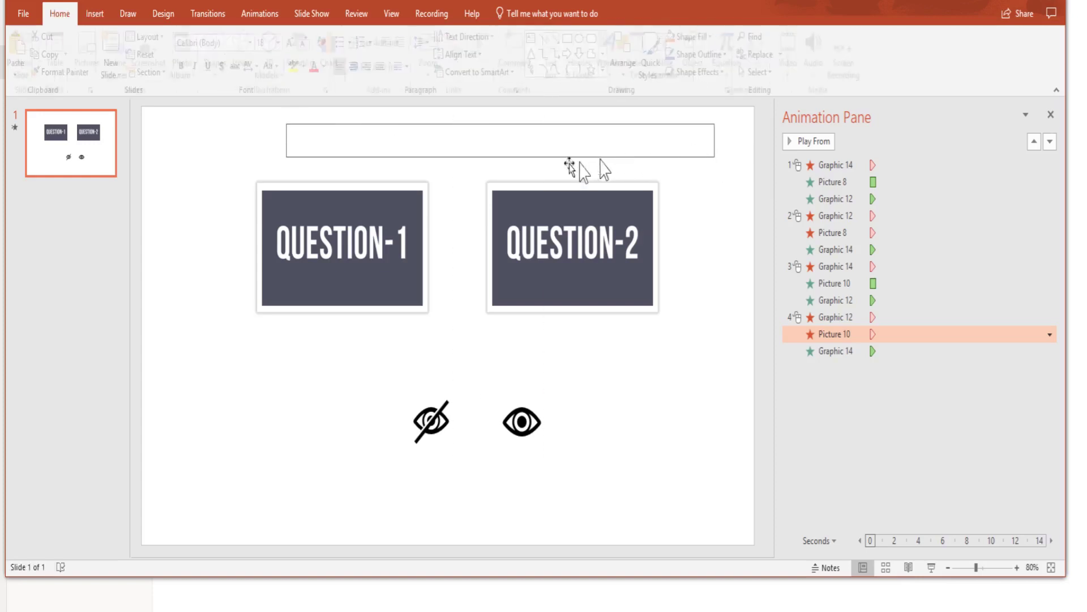
{"action": "type", "text": "Revealin"}
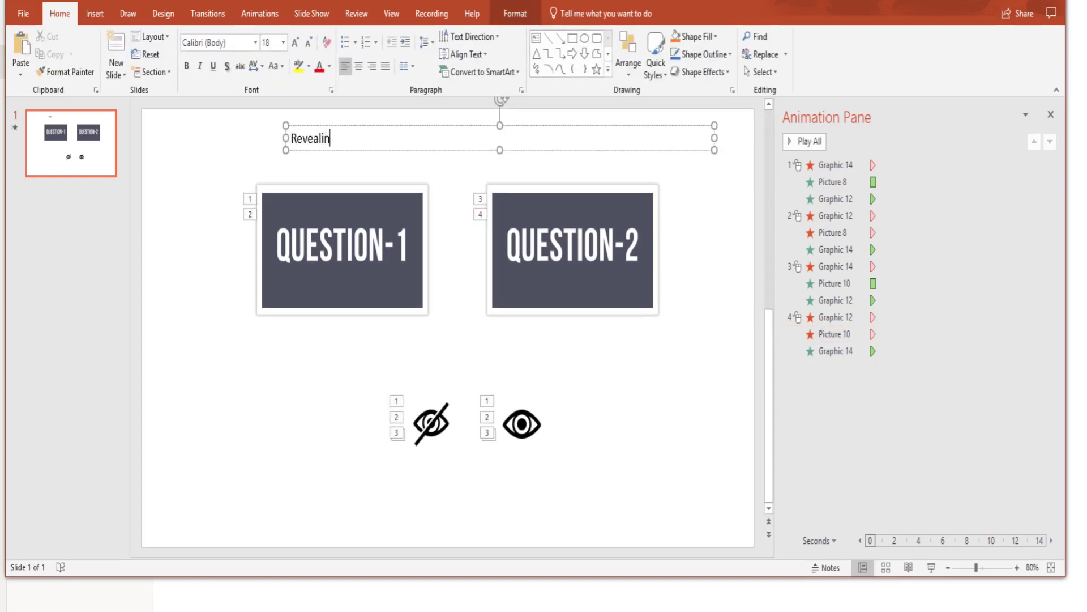
{"action": "type", "text": "g 2 Quiz Q"}
{"action": "type", "text": "uestions O"}
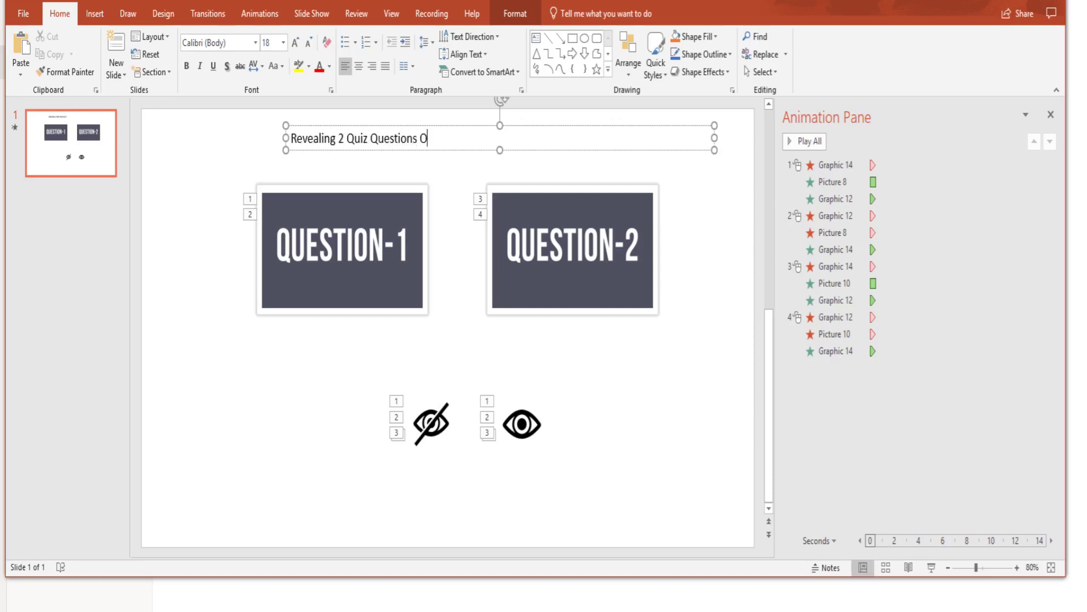
{"action": "type", "text": "ne at a time and "}
{"action": "type", "text": "Hiding them"}
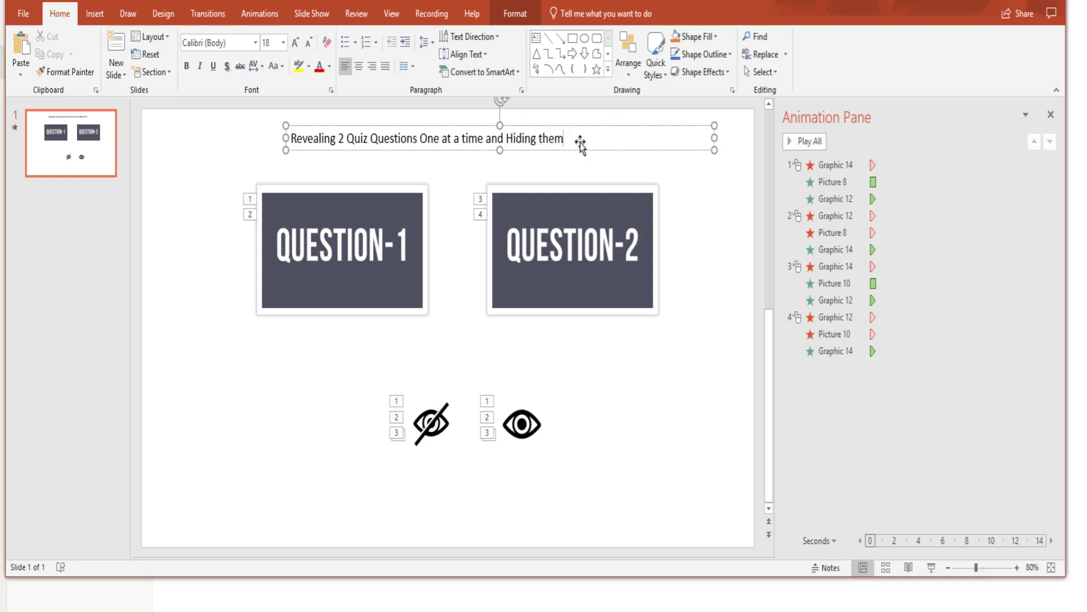
Format the title in bold Rockwell Nova and nudge it slightly lower.
{"action": "left_click_drag", "start_coordinate": [565, 138], "coordinate": [290, 133]}
{"action": "left_click", "coordinate": [255, 42]}
{"action": "type", "text": "Rockwell "}
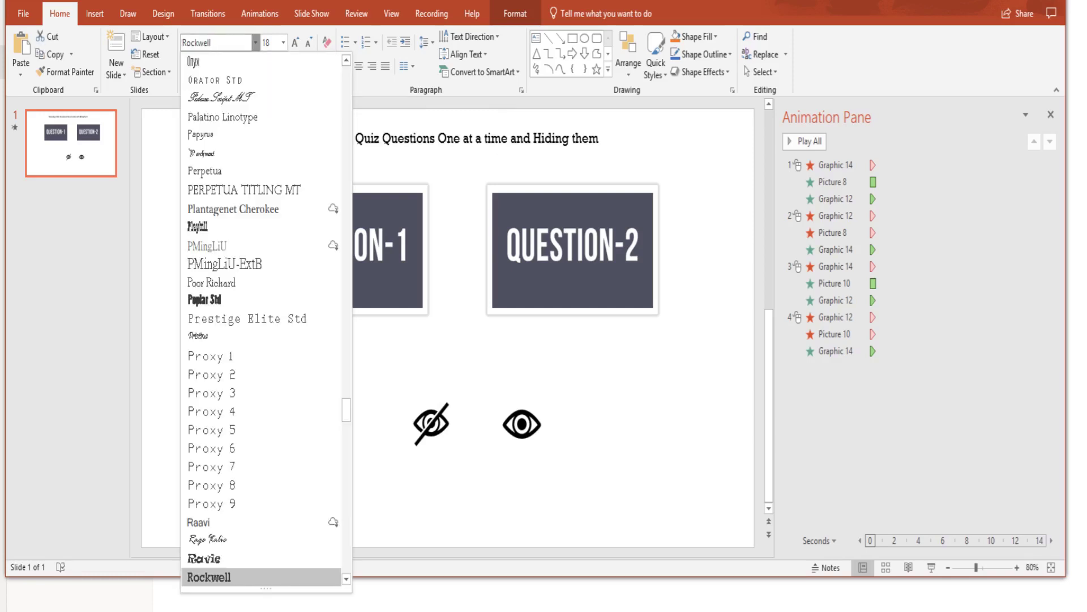
{"action": "type", "text": "Nova"}
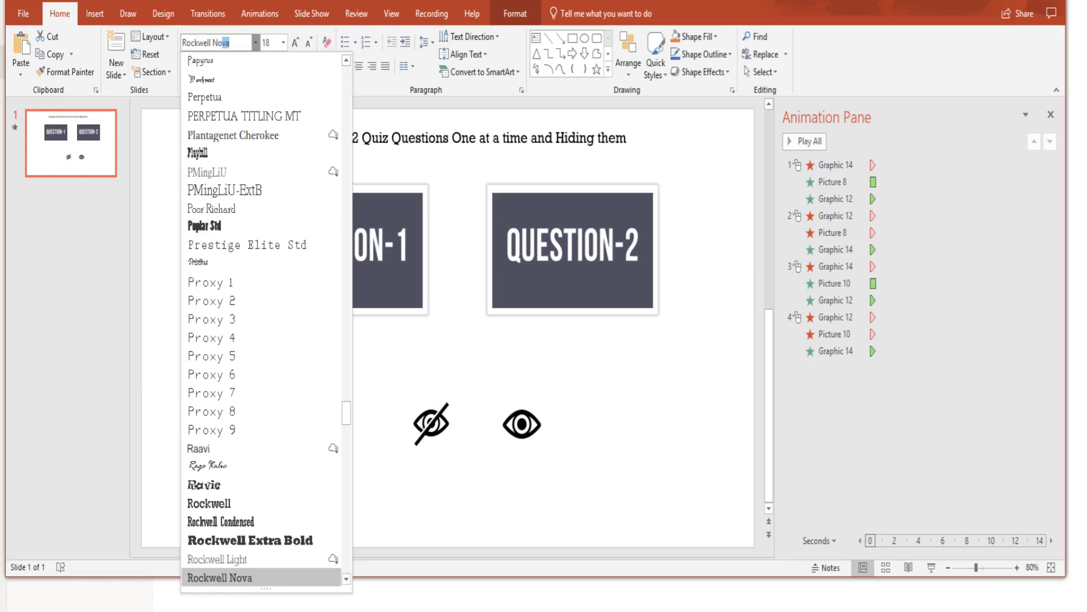
{"action": "key", "text": "Return"}
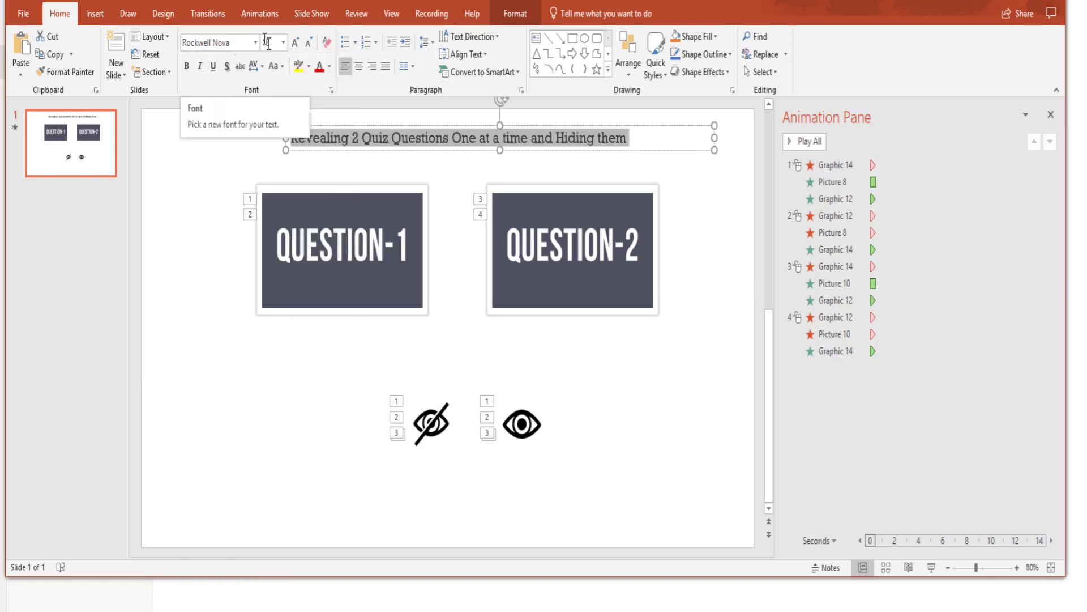
{"action": "left_click", "coordinate": [186, 65]}
{"action": "left_click", "coordinate": [709, 218]}
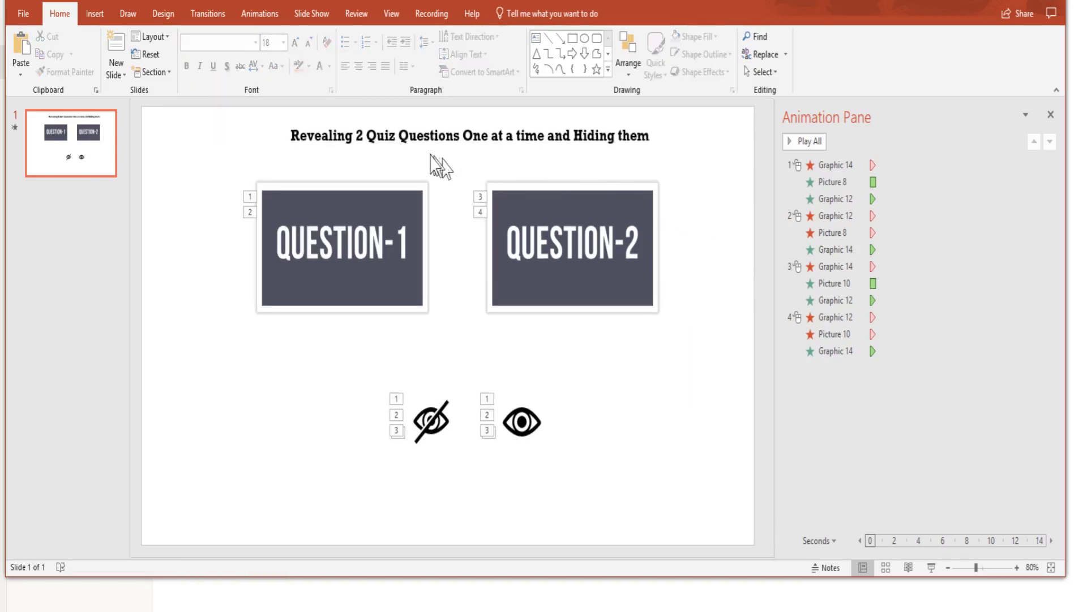
{"action": "left_click", "coordinate": [429, 149]}
{"action": "left_click_drag", "start_coordinate": [428, 149], "coordinate": [429, 157]}
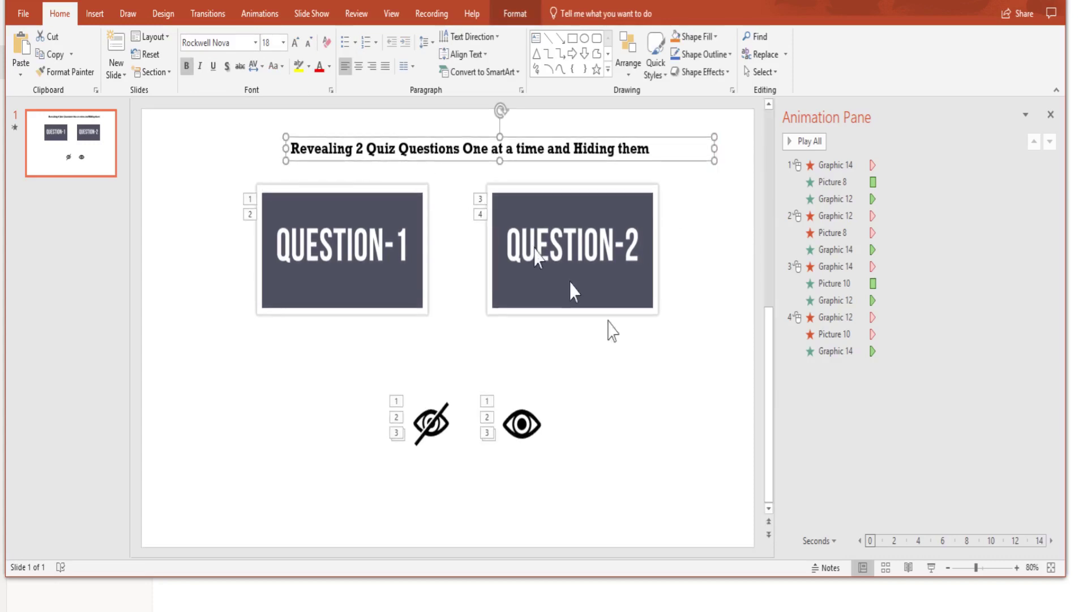